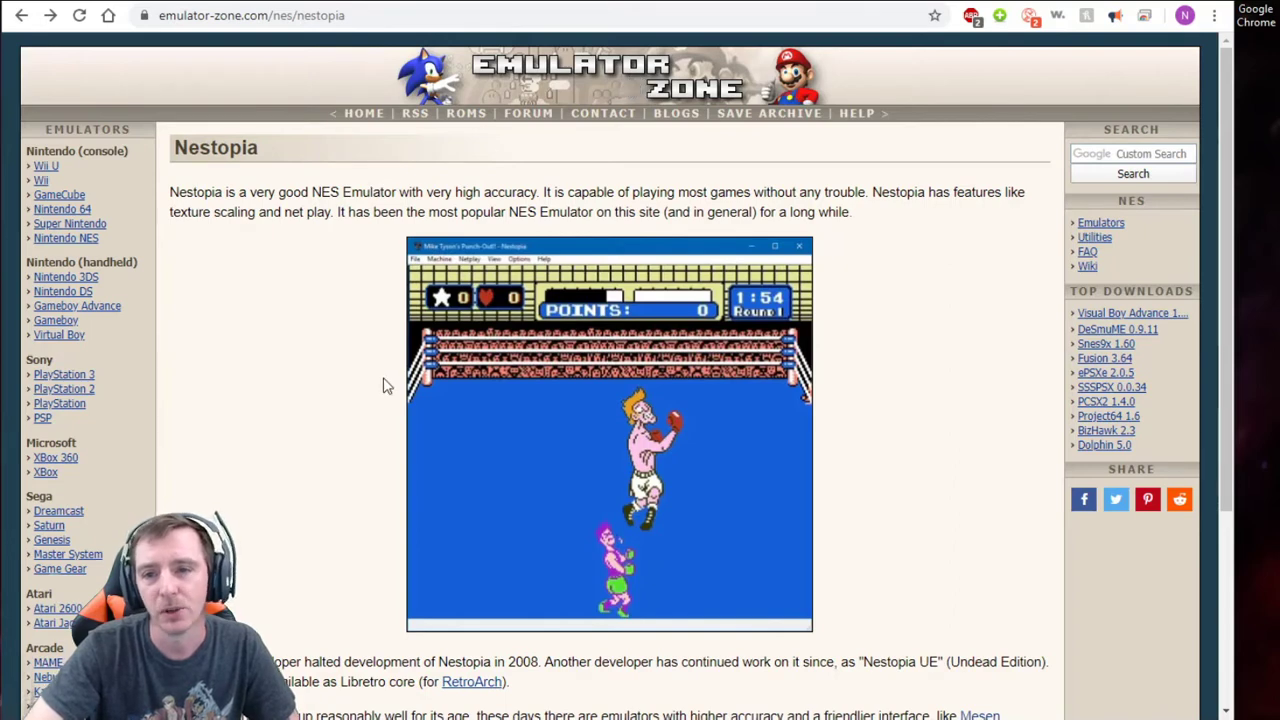
- Extract the downloaded nestopia_1.49-win32 archive on the desktop into its own folder
scroll(343, 377, "down", 3)
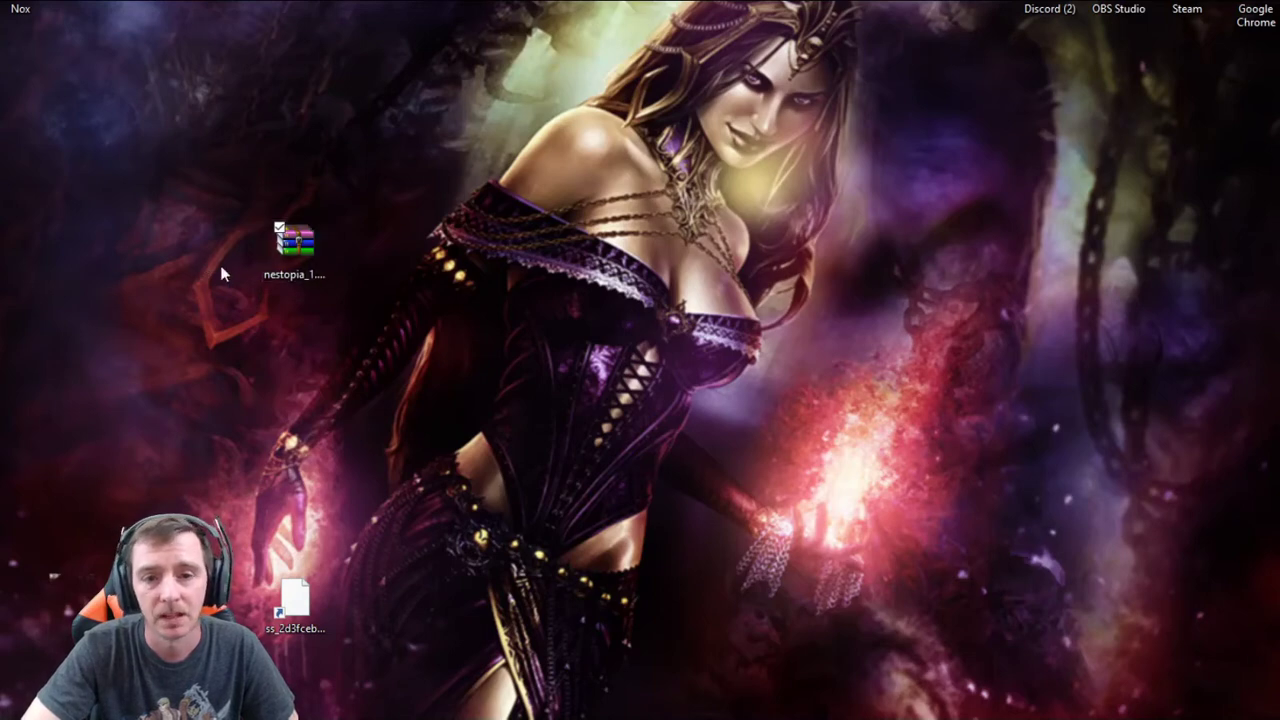
right_click(296, 252)
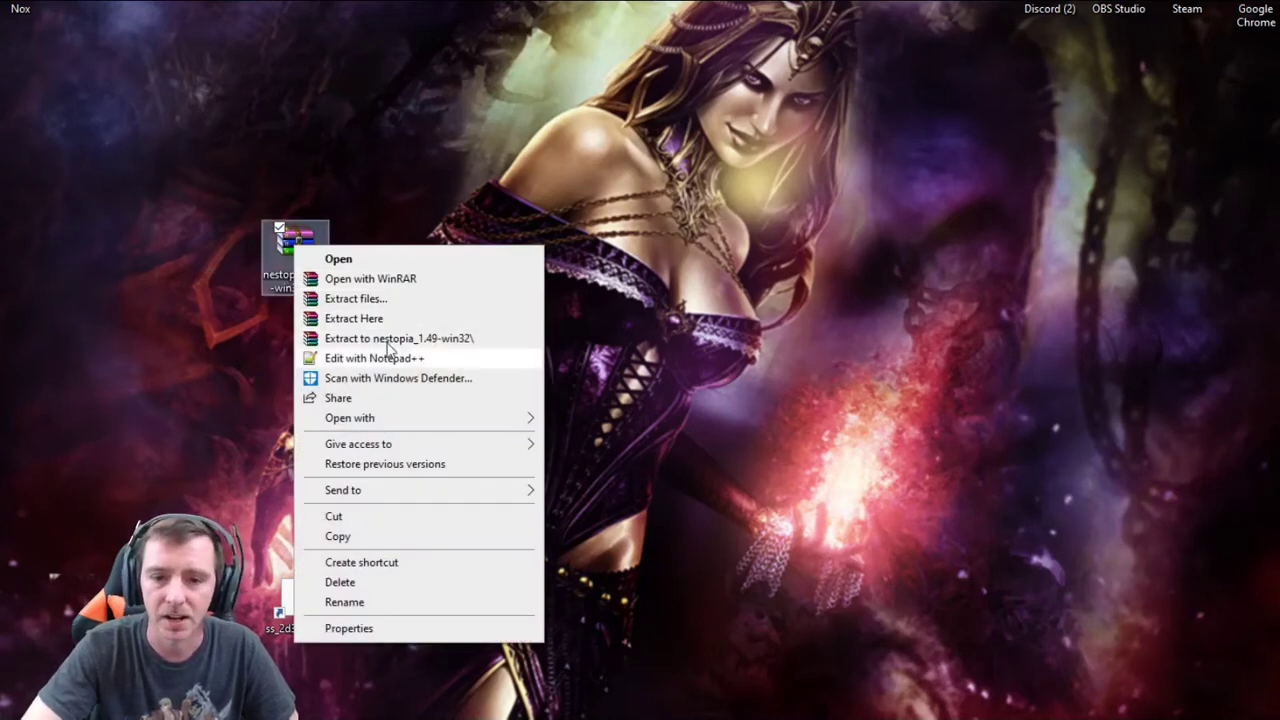
left_click(368, 338)
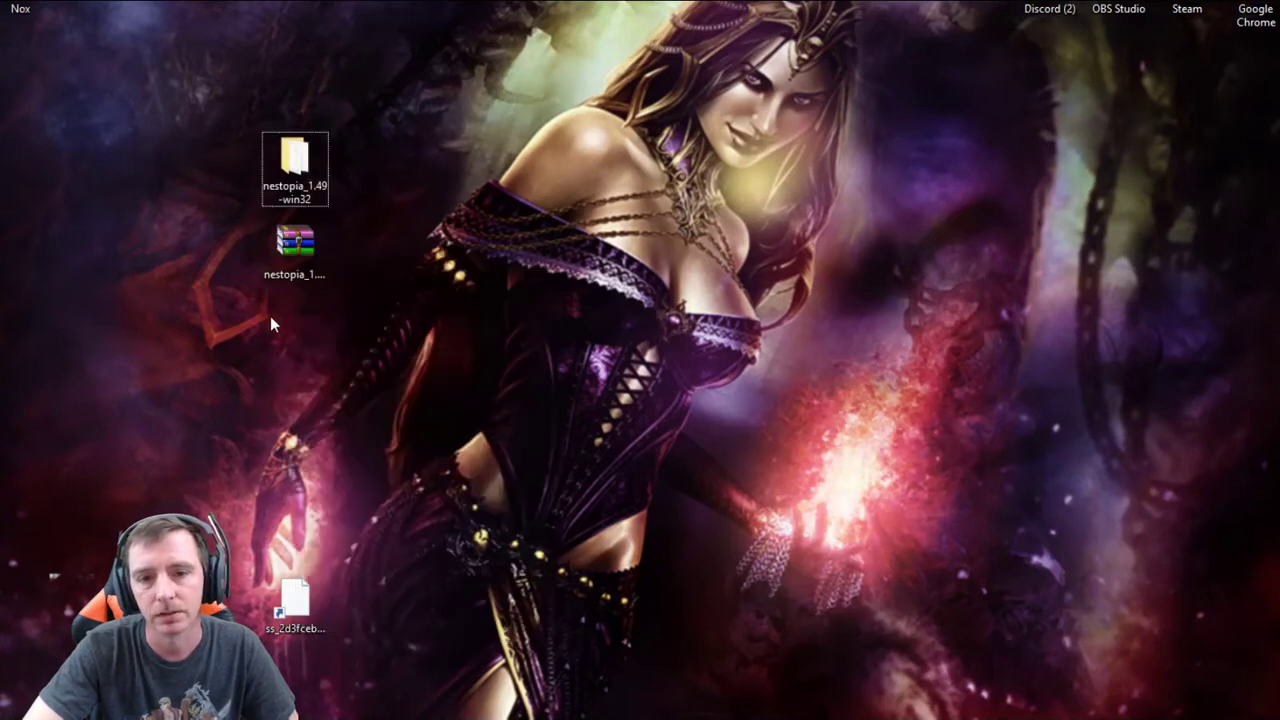
- Open the extracted nestopia_1.49-win32 folder and launch nestopia.exe
left_click(297, 165)
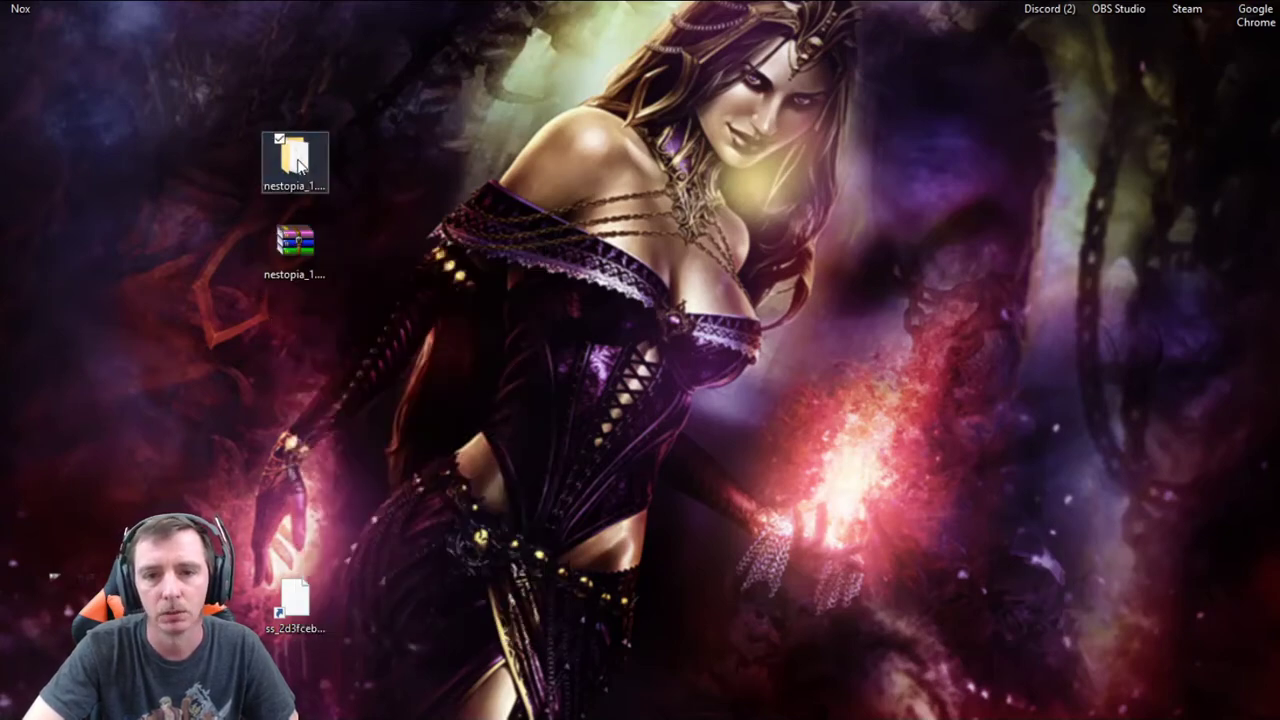
double_click(298, 165)
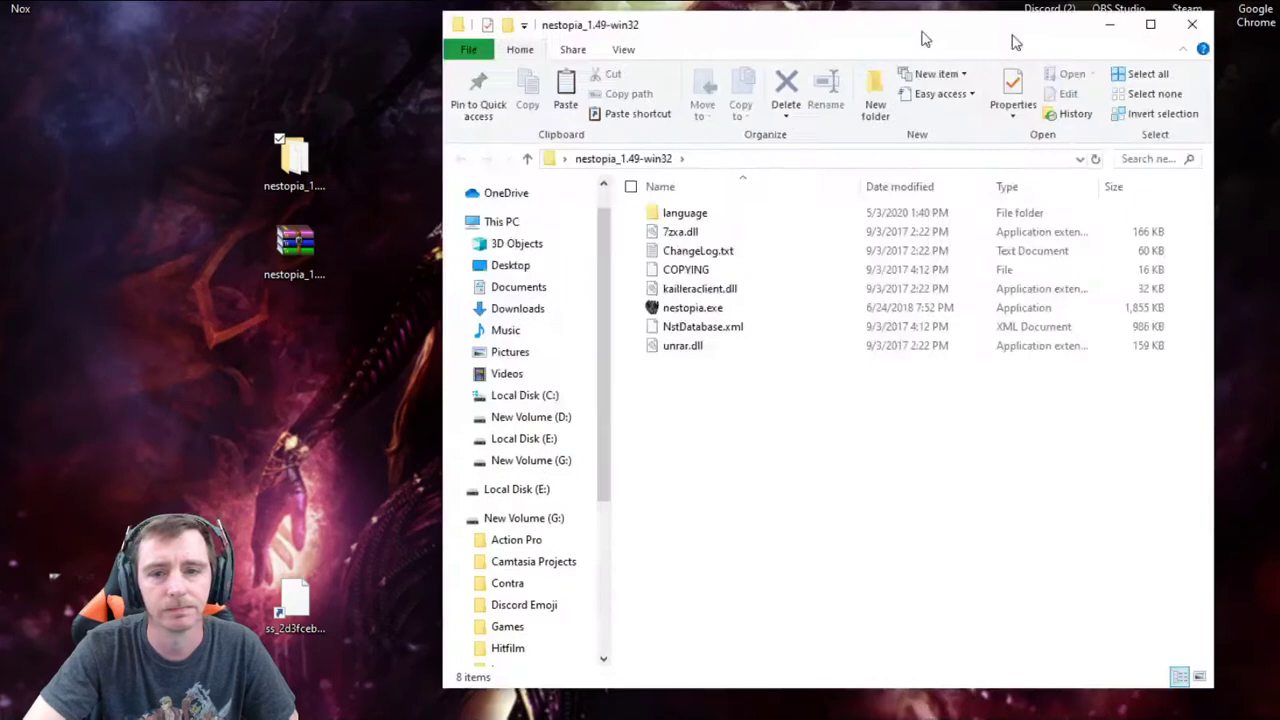
left_click_drag(920, 37, 763, 51)
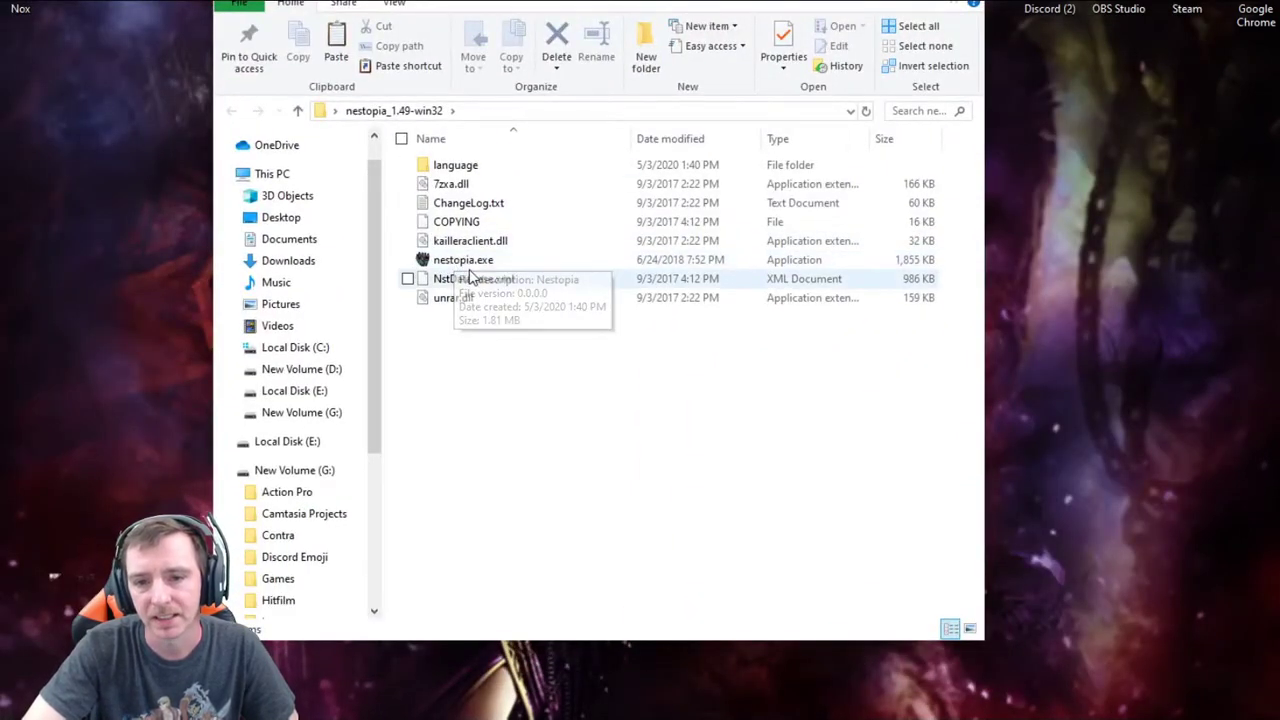
double_click(455, 261)
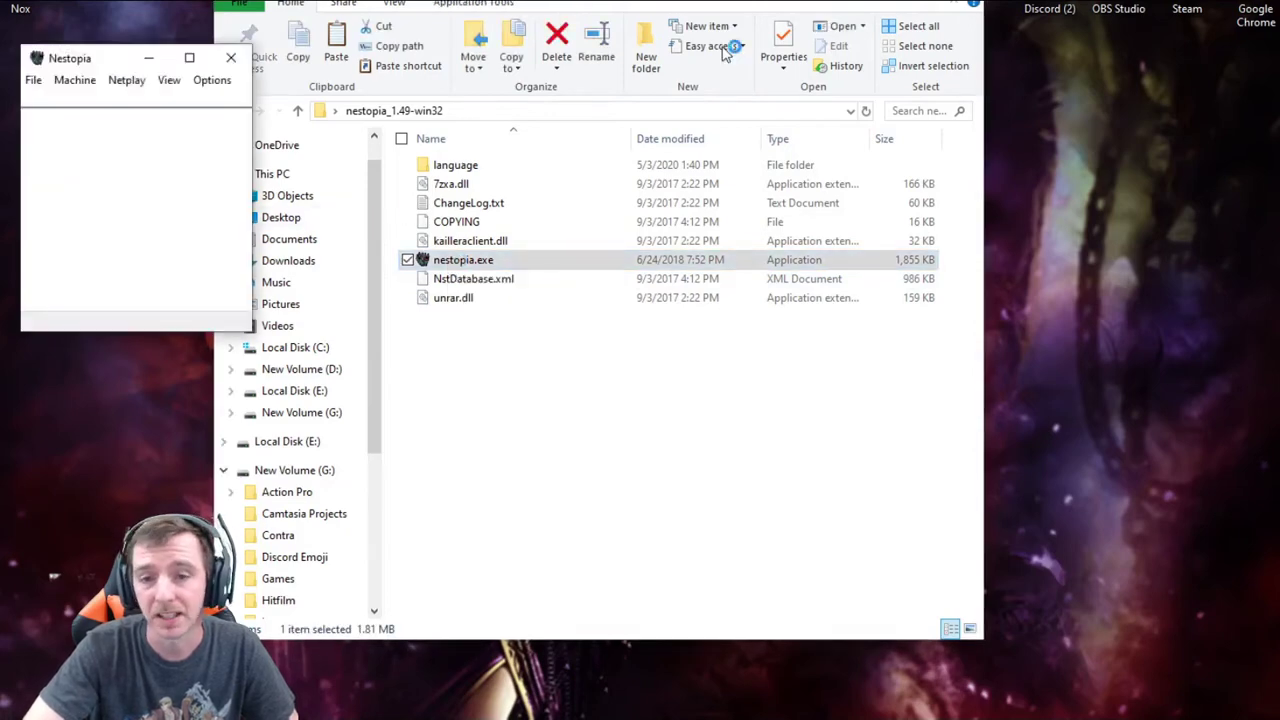
left_click(906, 8)
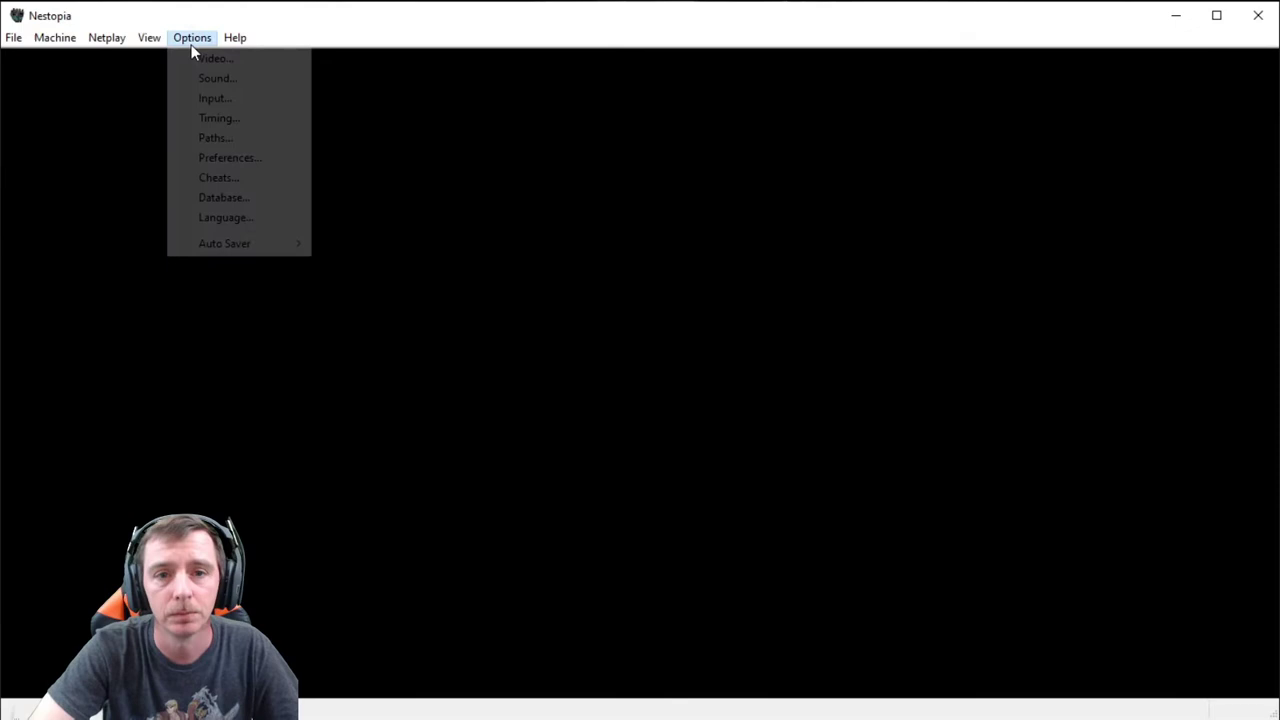
- Set the video display mode to 1920x1080, keep the Standard filter, and apply the video options
left_click(226, 58)
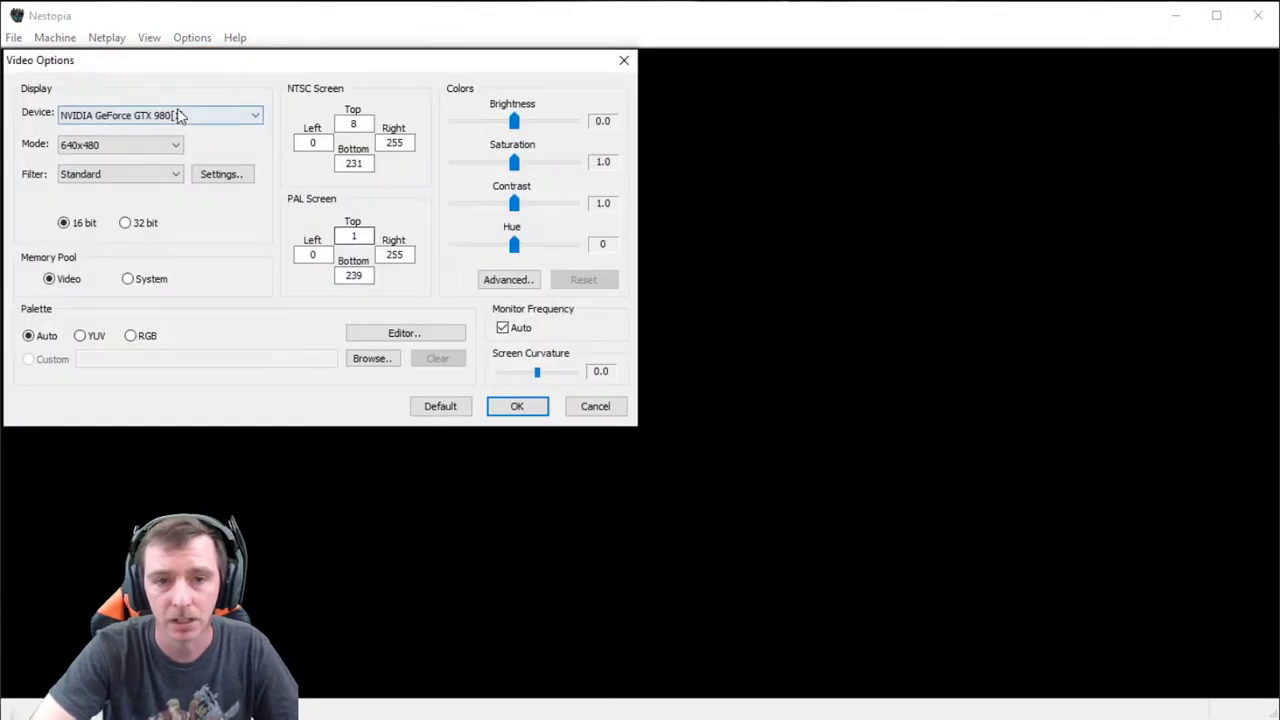
left_click(158, 147)
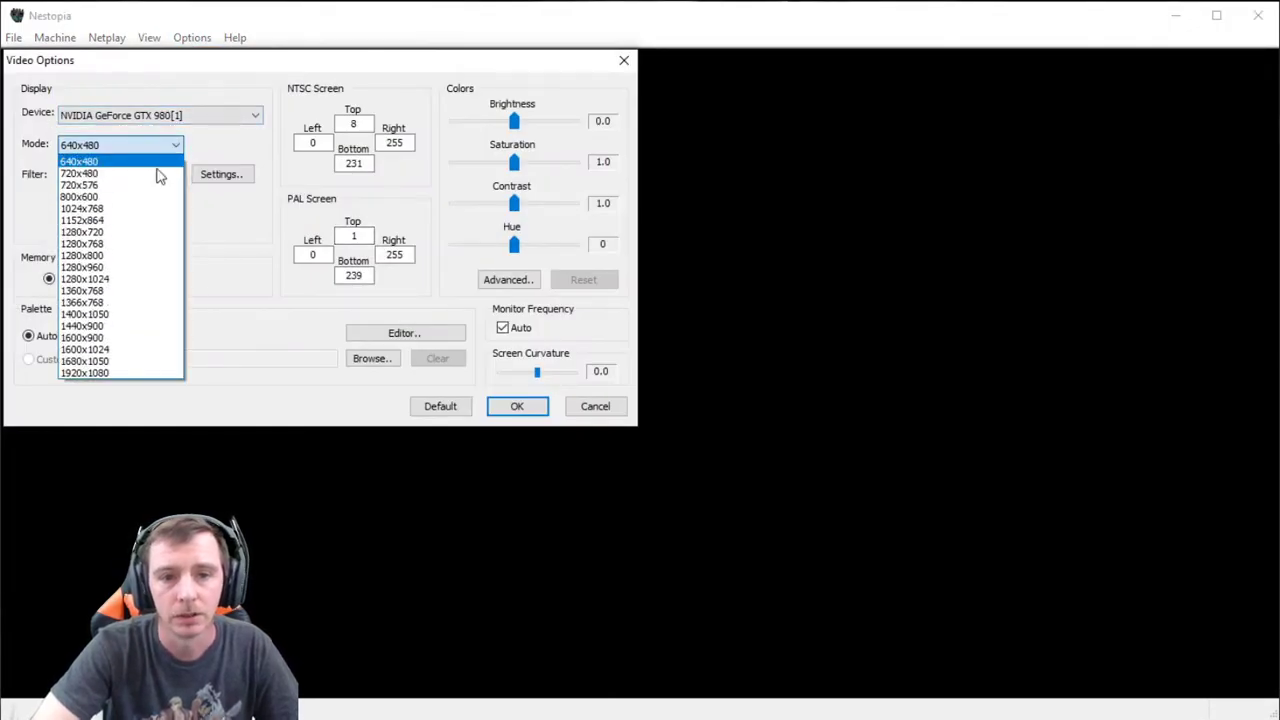
left_click(96, 372)
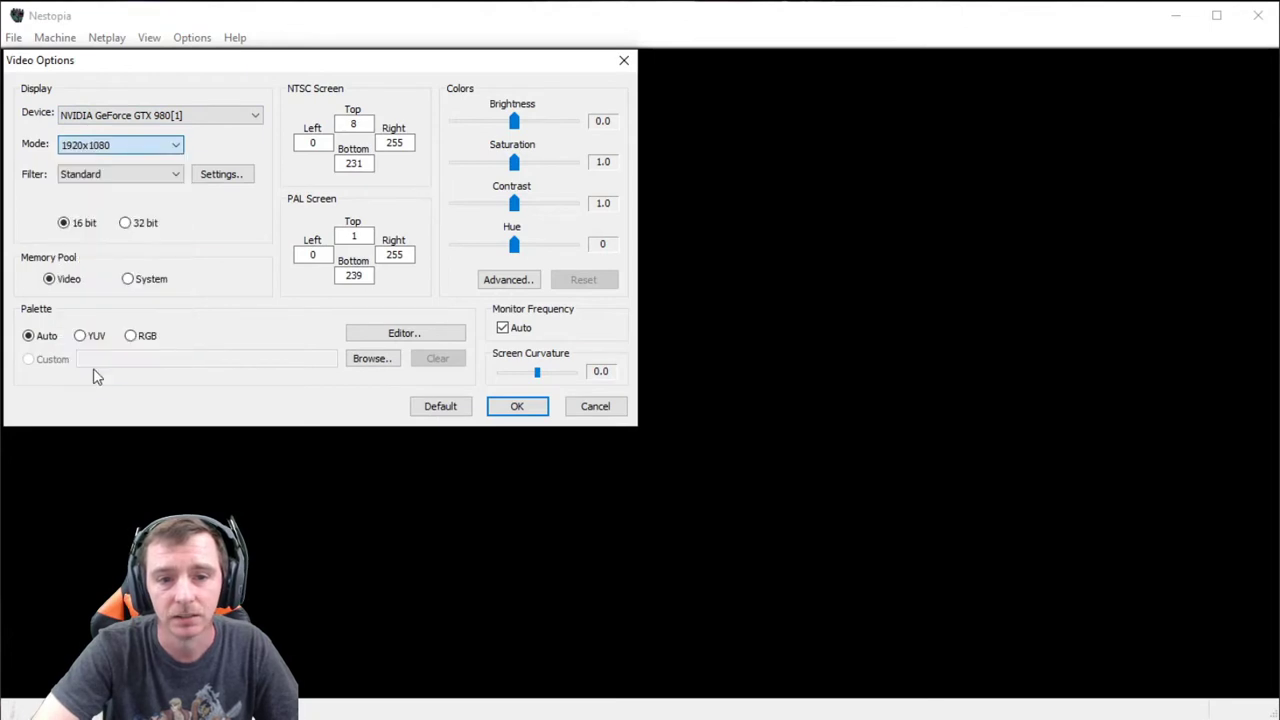
left_click(155, 175)
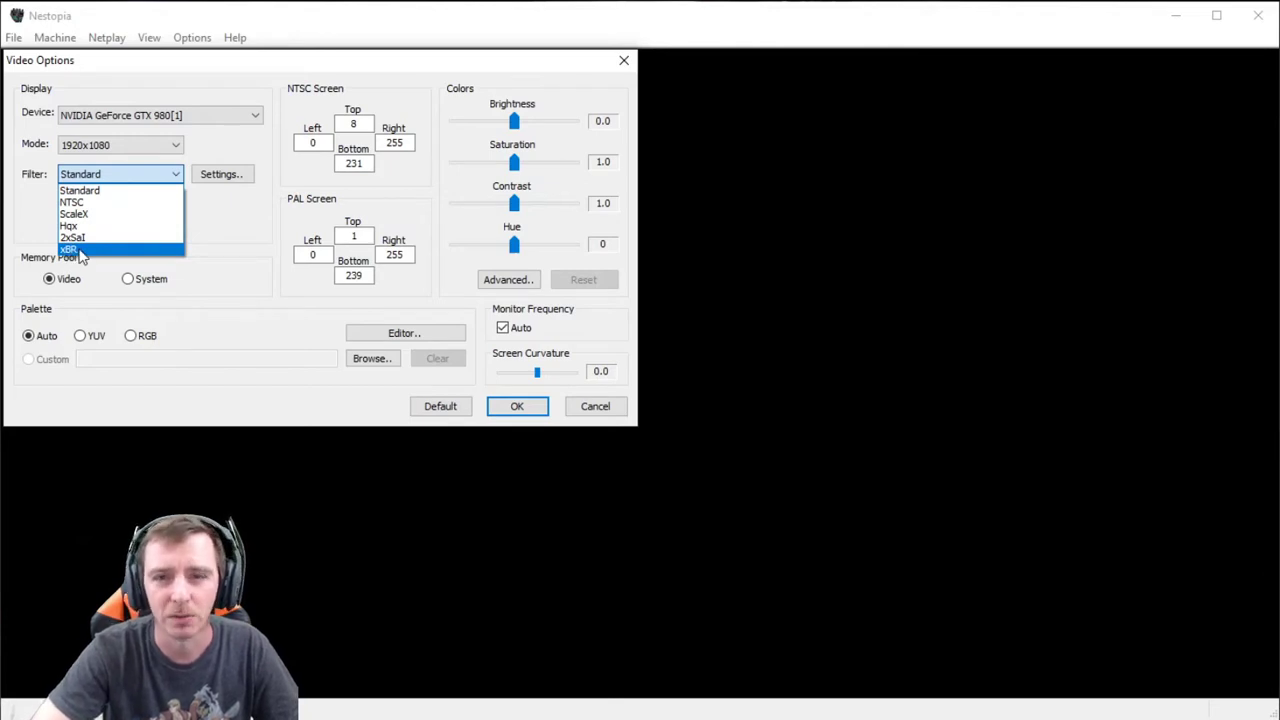
left_click(139, 172)
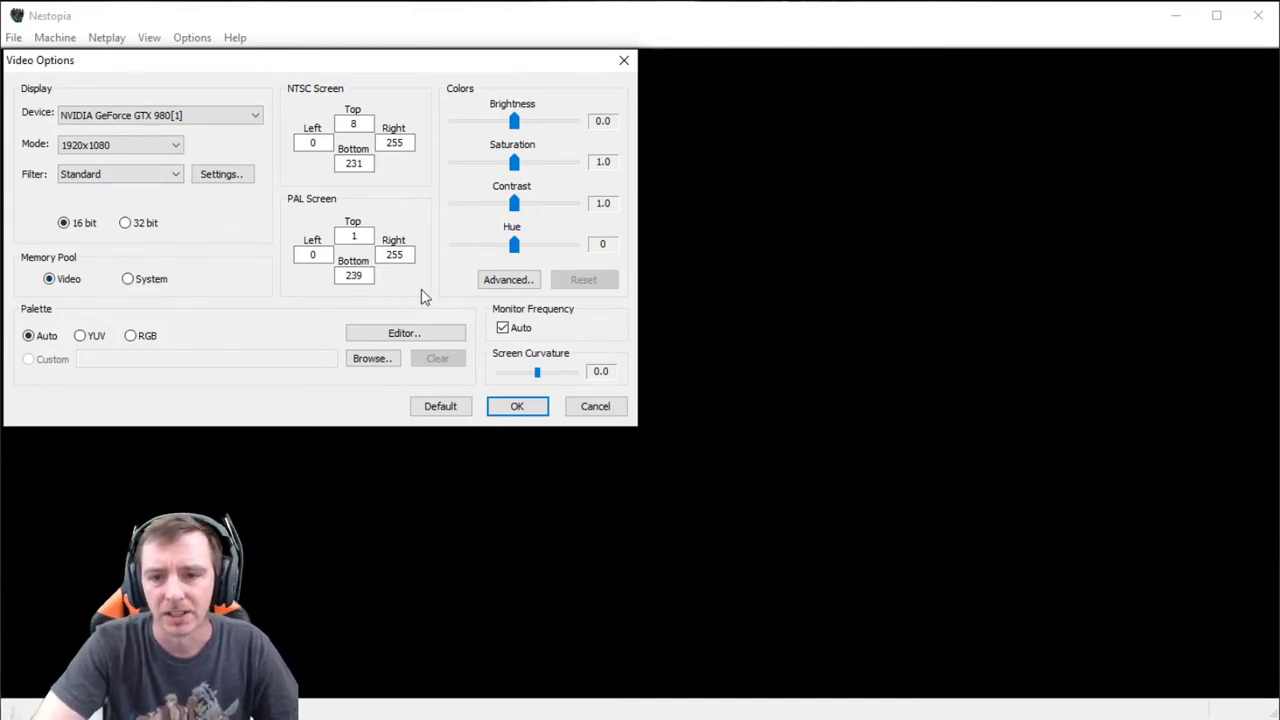
left_click(514, 405)
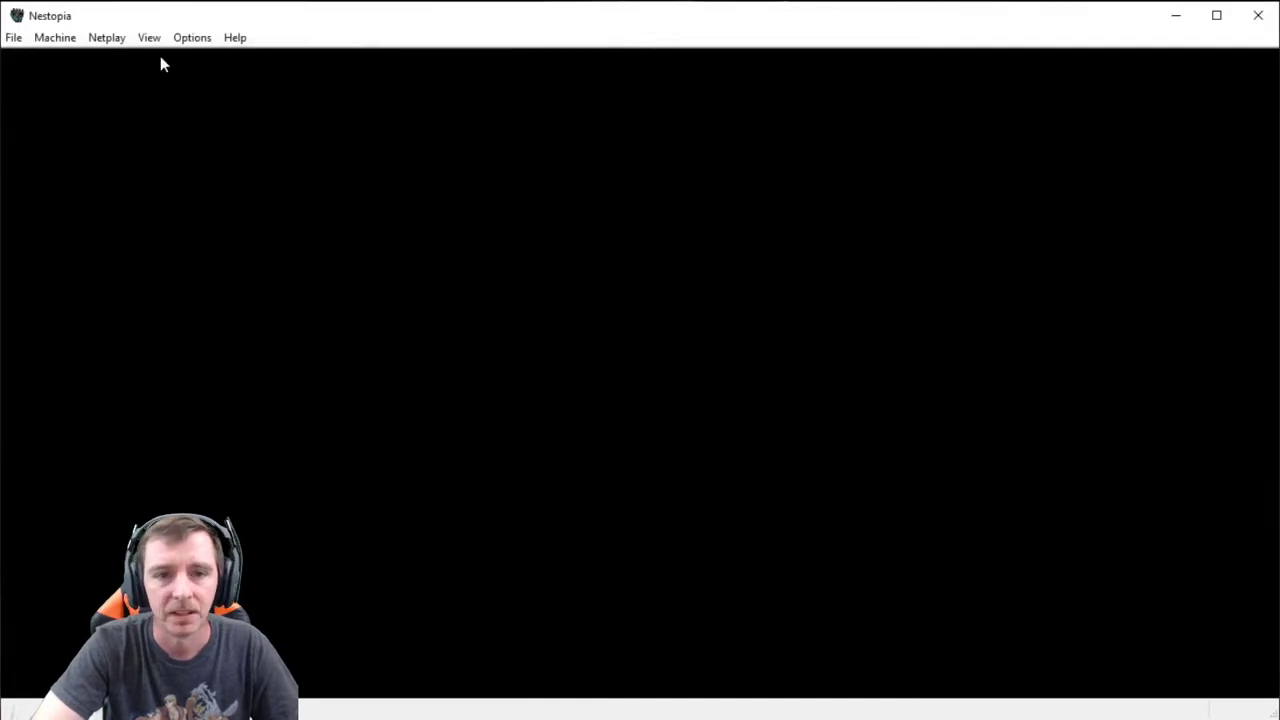
- Map Pad 1's directions, Select, Start, B, A and both auto-fire keys to the Xbox One controller and save the input options
left_click(55, 37)
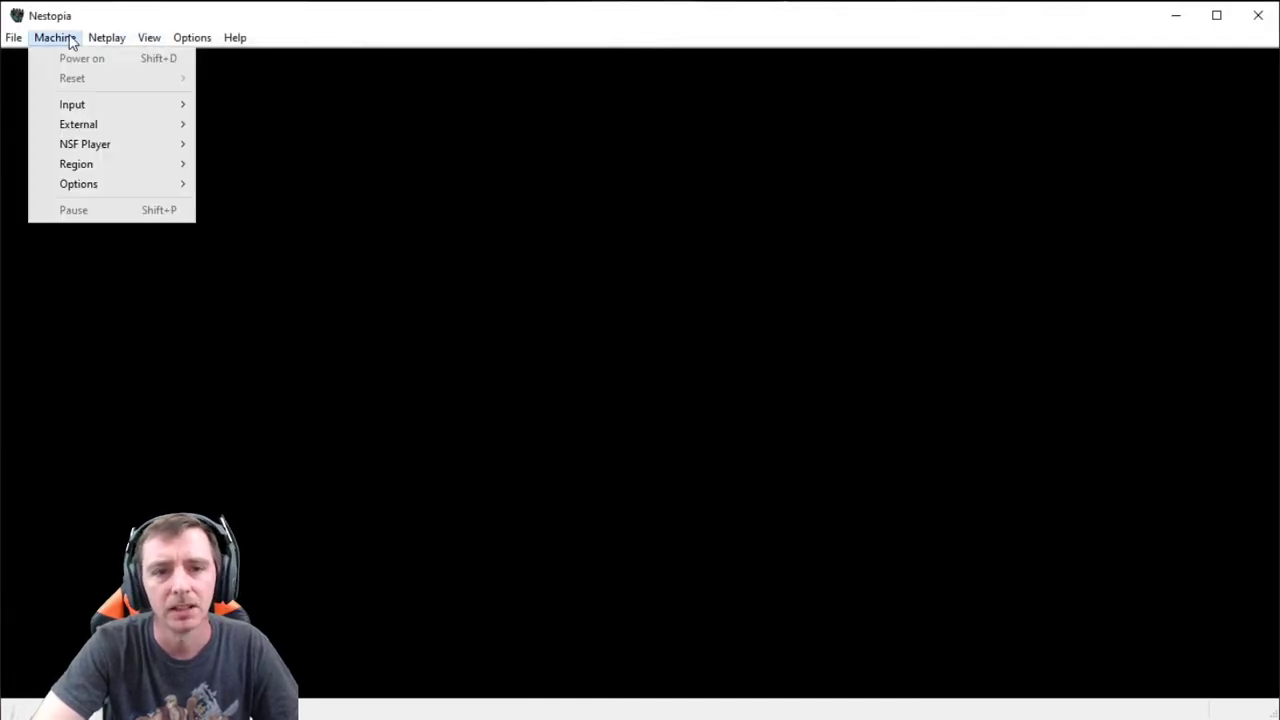
mouse_move(192, 37)
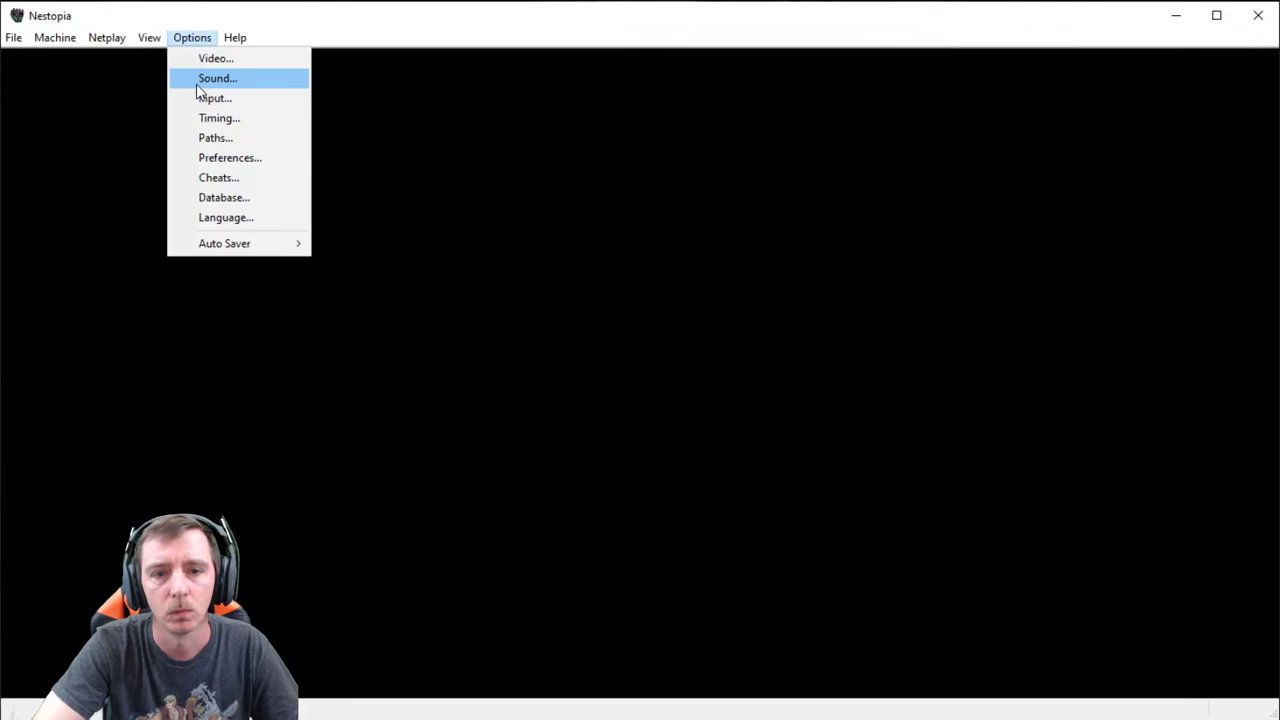
left_click(216, 100)
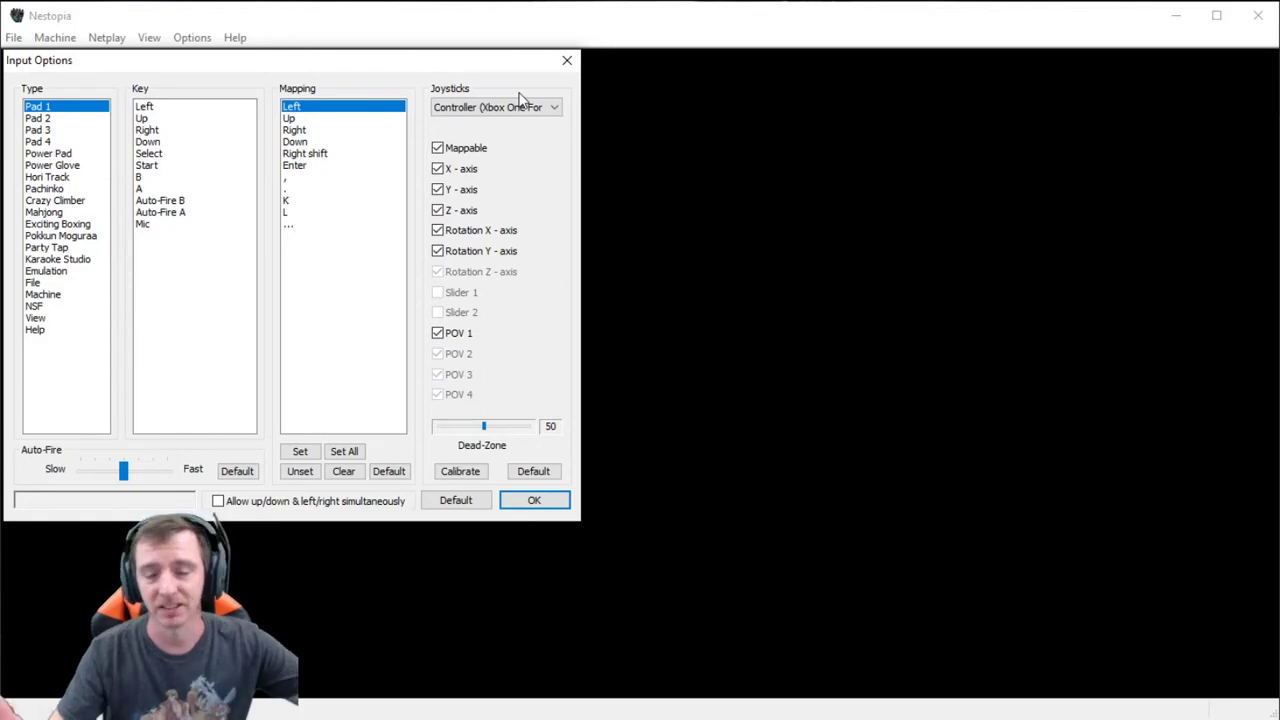
left_click(490, 115)
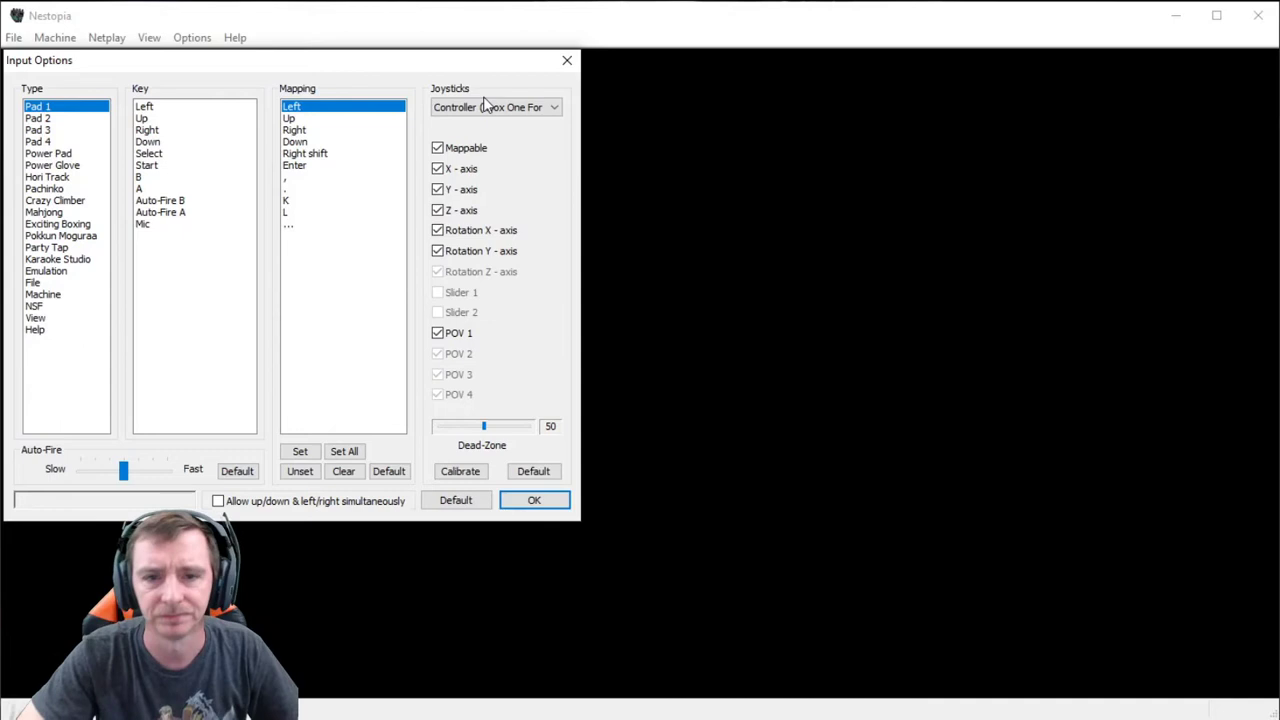
key("Tab")
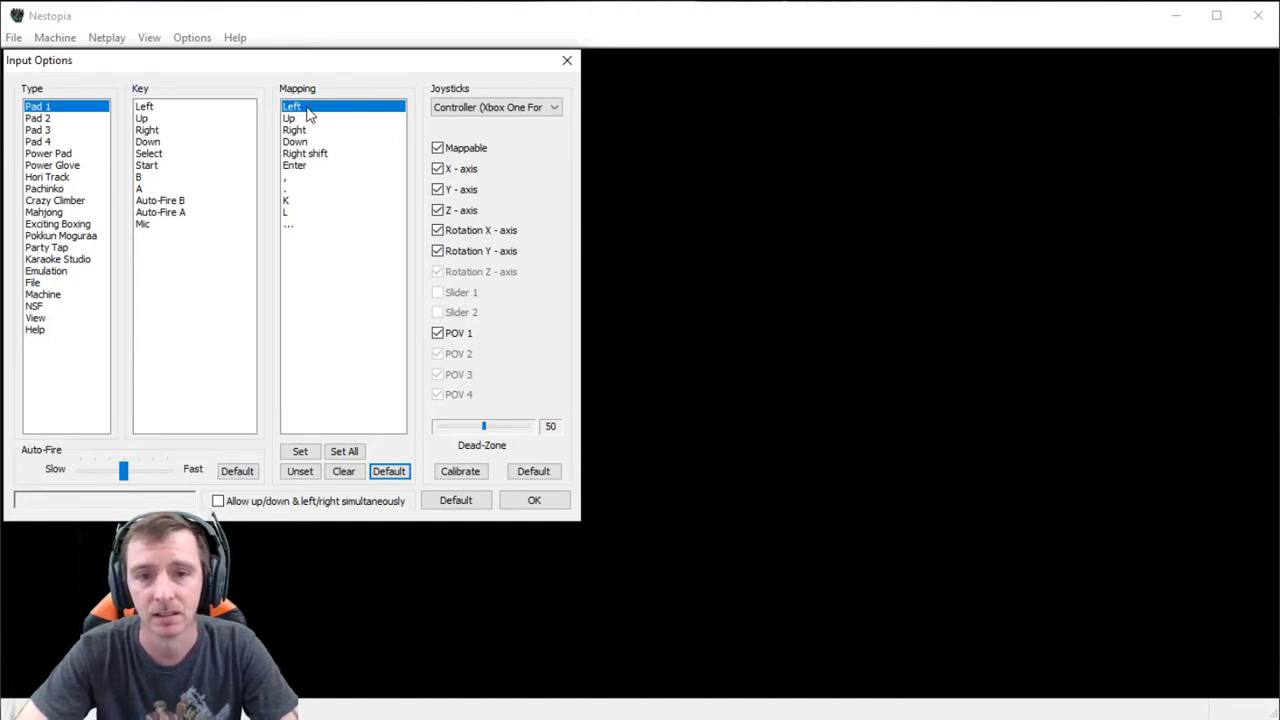
left_click(353, 455)
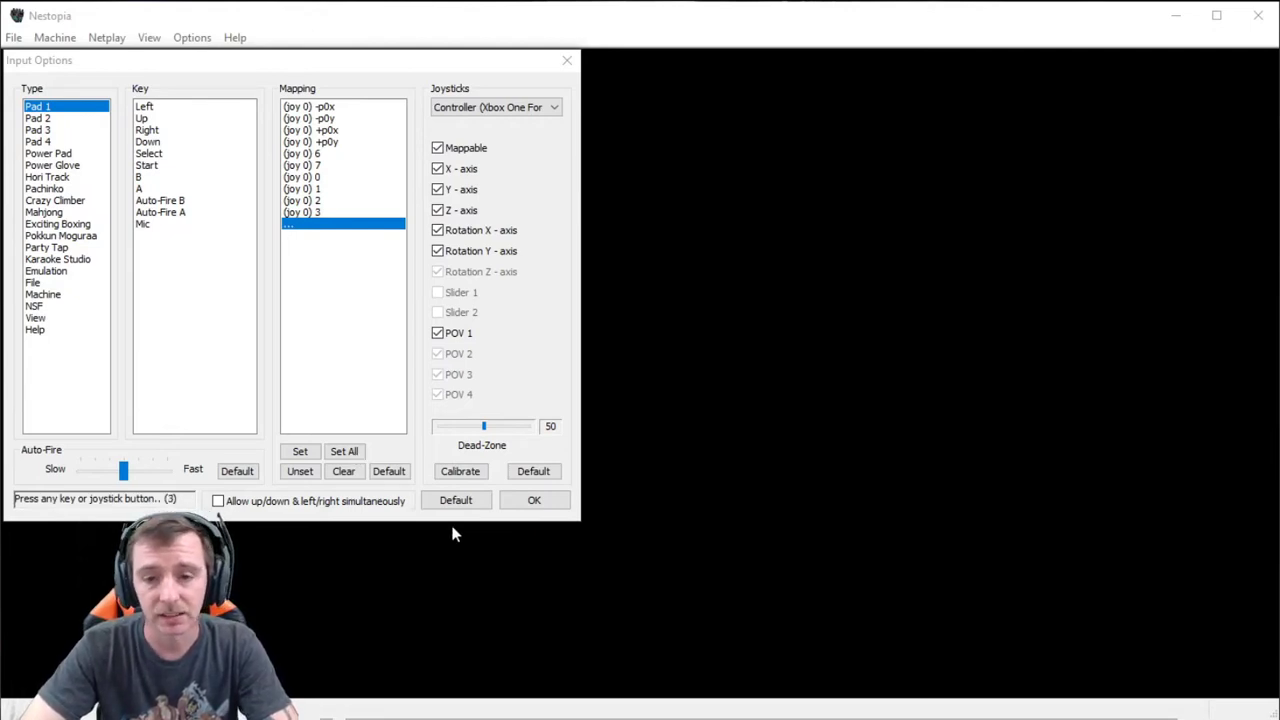
left_click(527, 505)
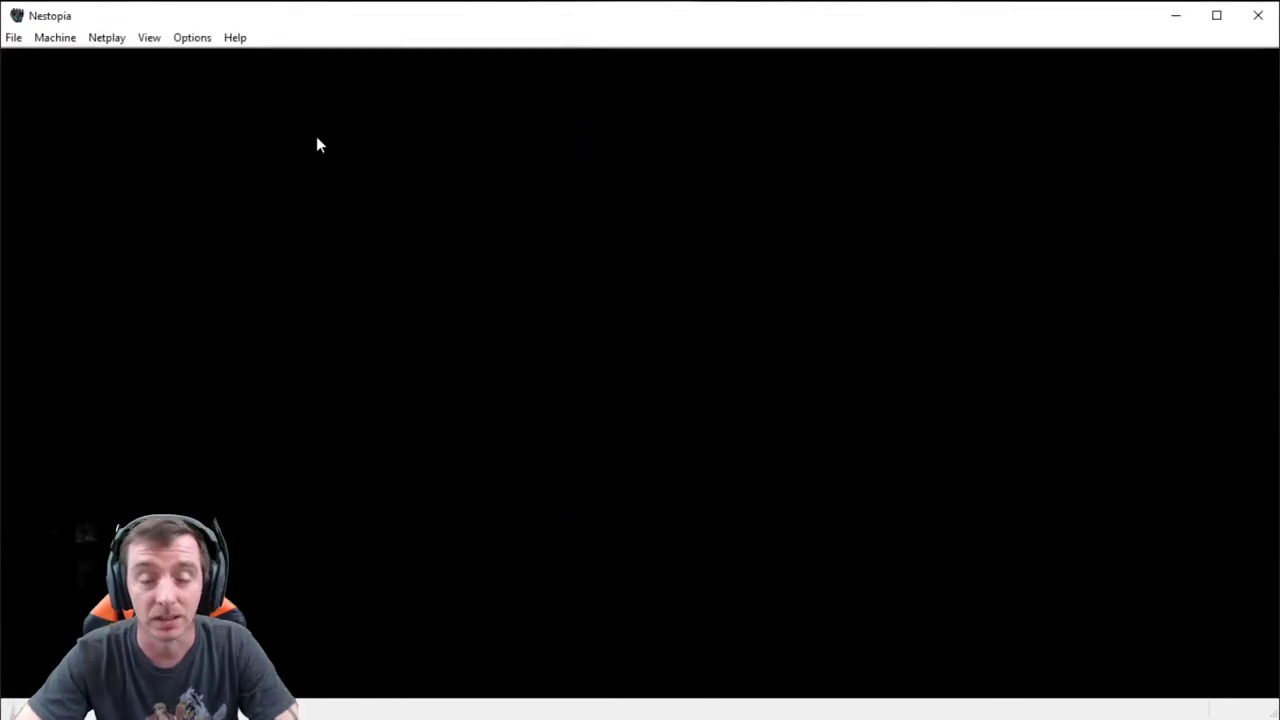
- Browse the Nintendo ROM folder for a game to load and look inside its Gradius folder
left_click(13, 38)
left_click(32, 60)
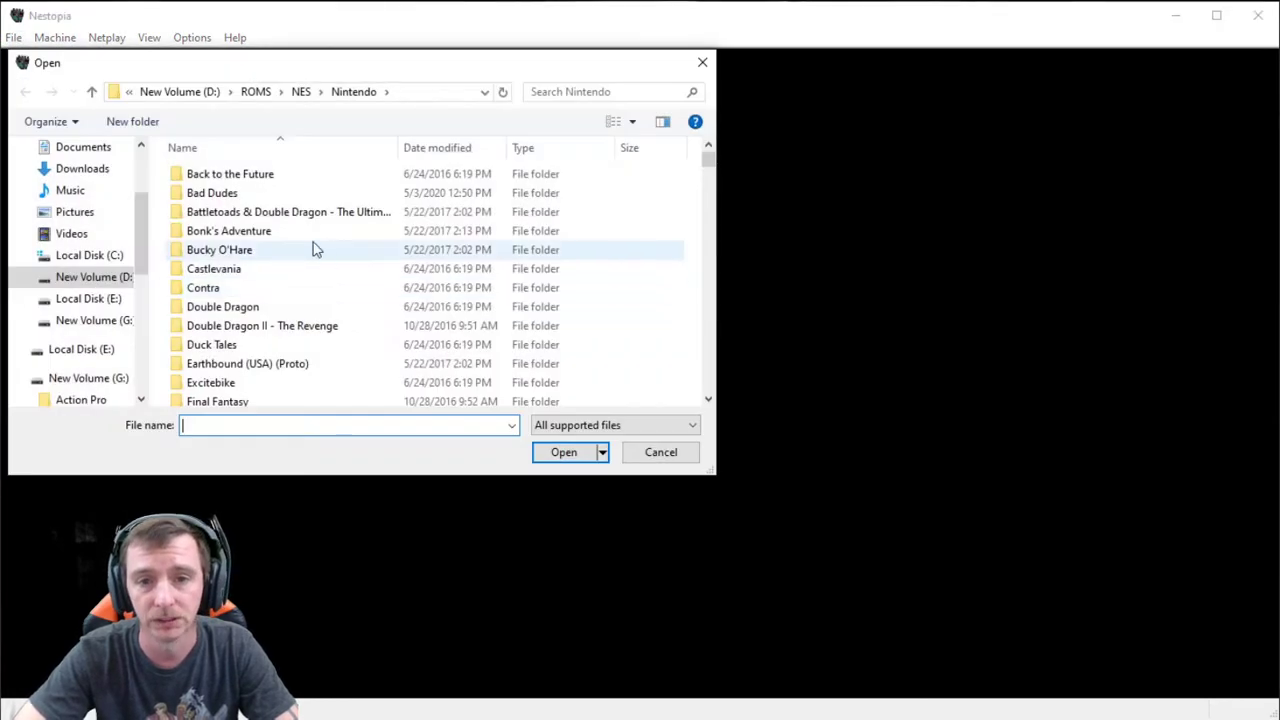
scroll(309, 254, "down", 4)
scroll(314, 271, "down", 5)
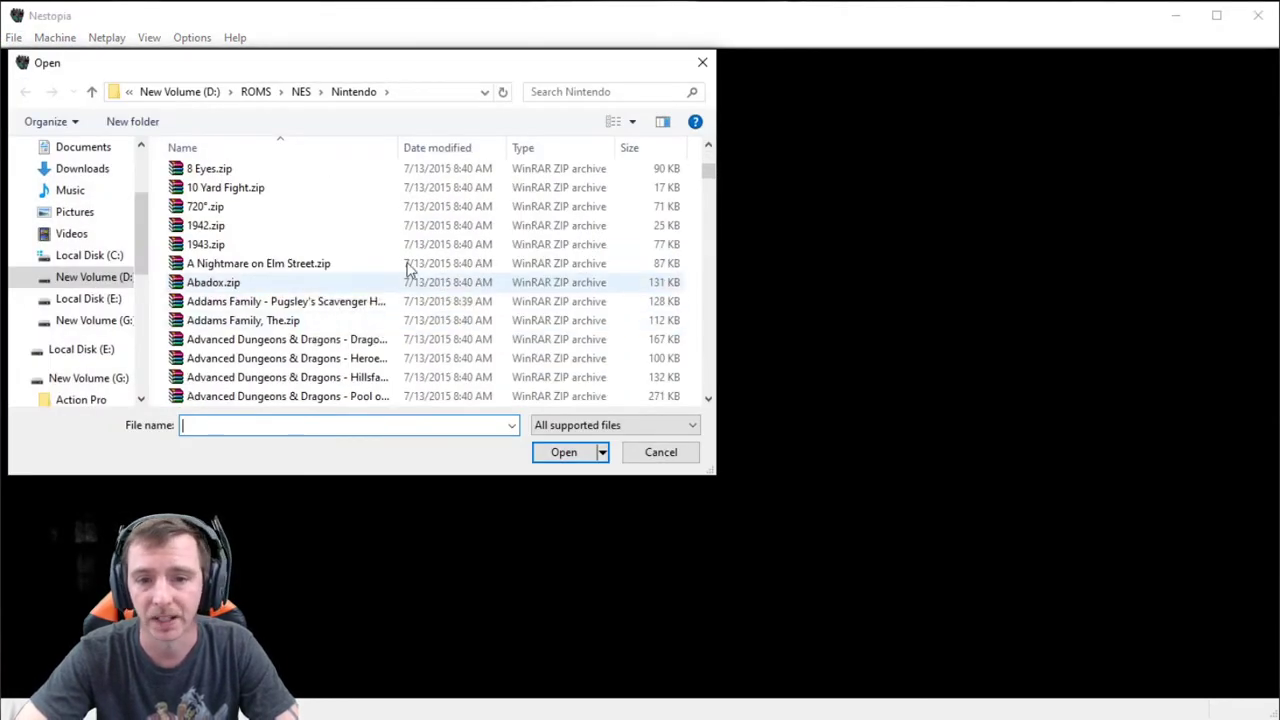
scroll(408, 268, "up", 5)
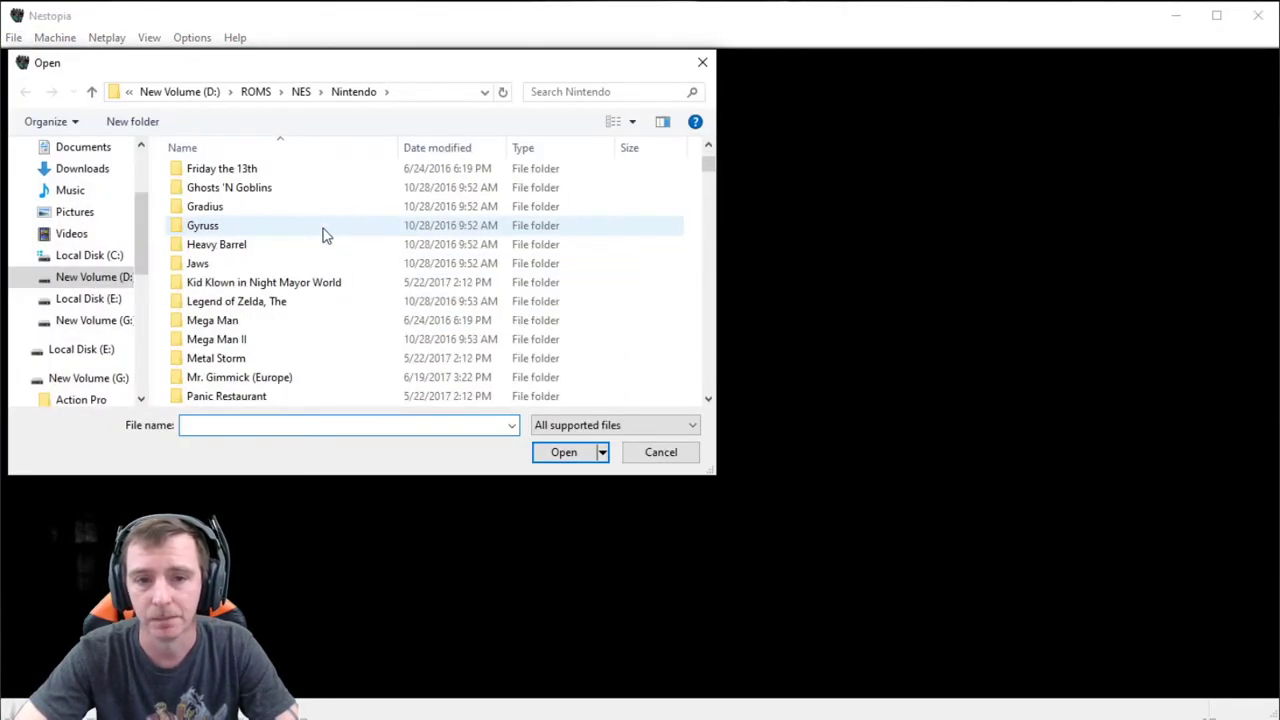
double_click(214, 208)
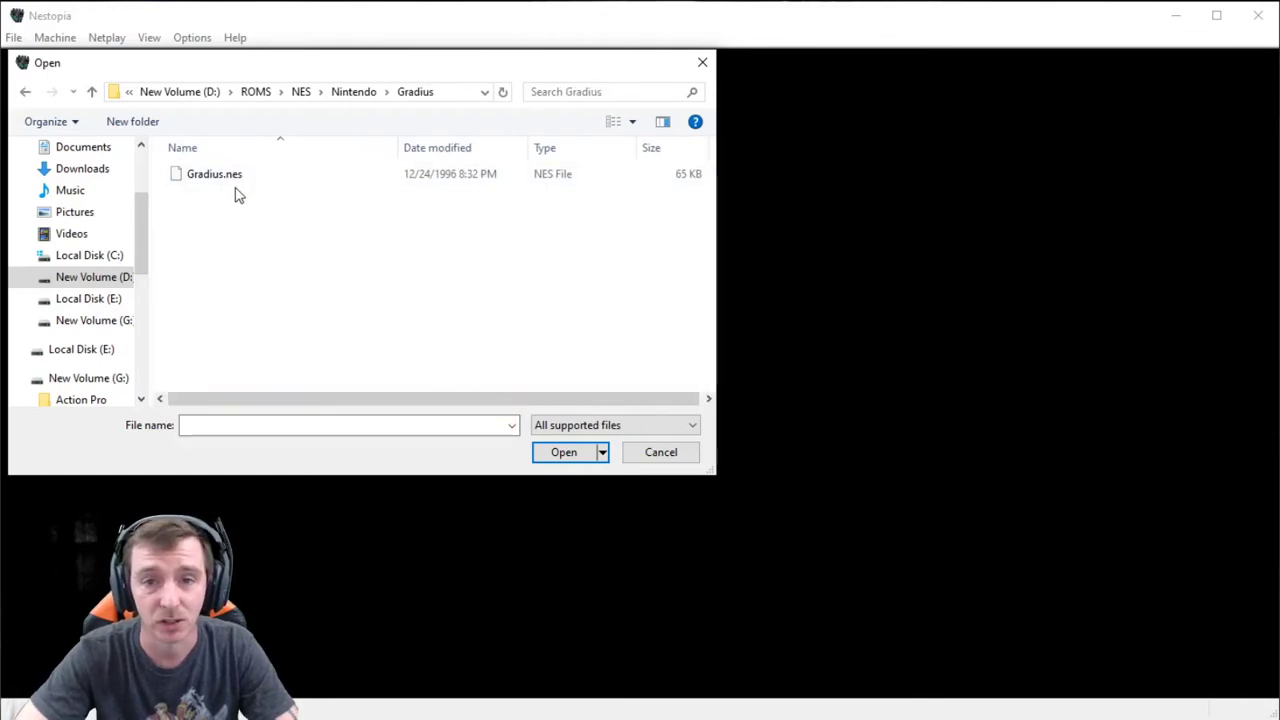
left_click(348, 93)
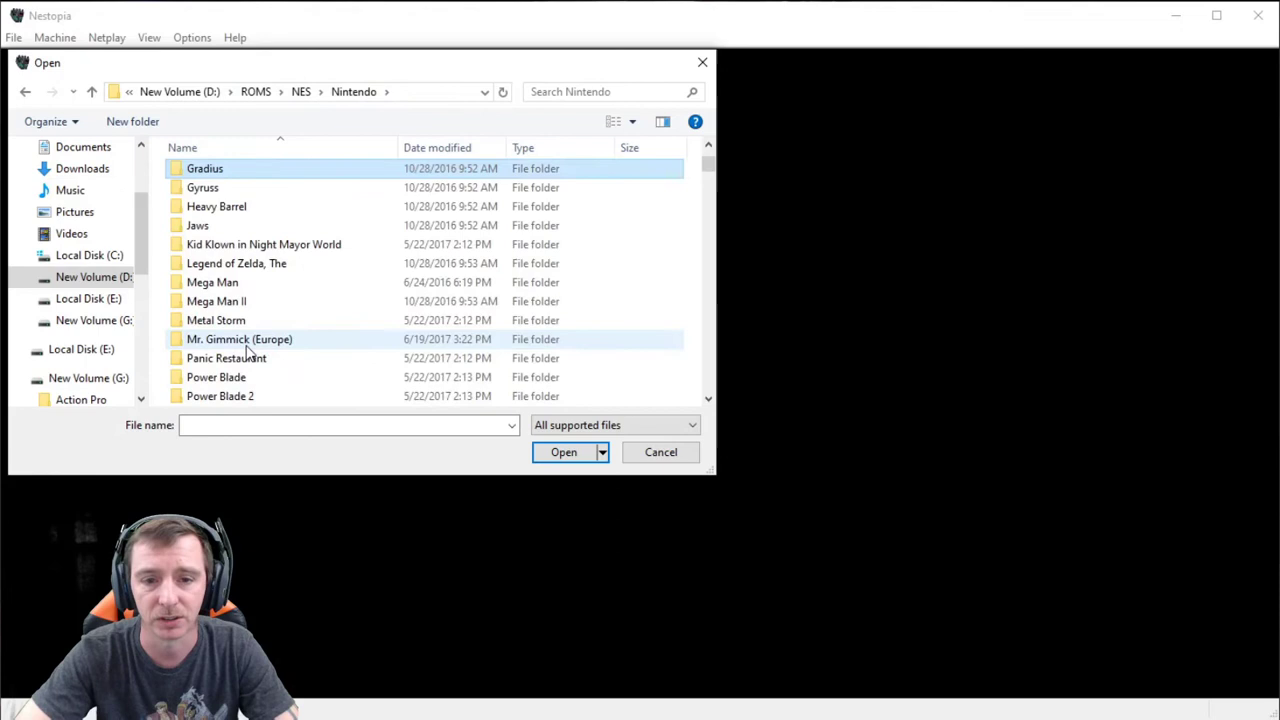
- Load the zipped ROM Adventure Island.zip from the Nintendo folder
scroll(248, 352, "down", 7)
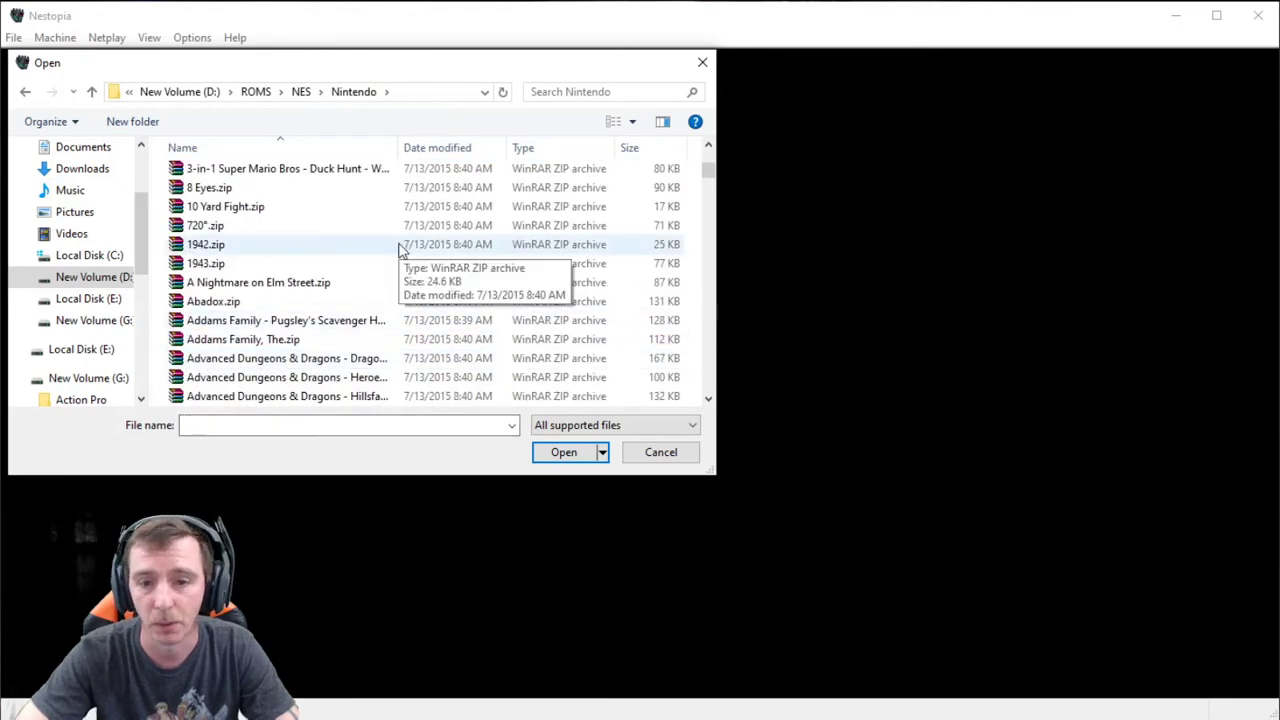
scroll(400, 260, "down", 2)
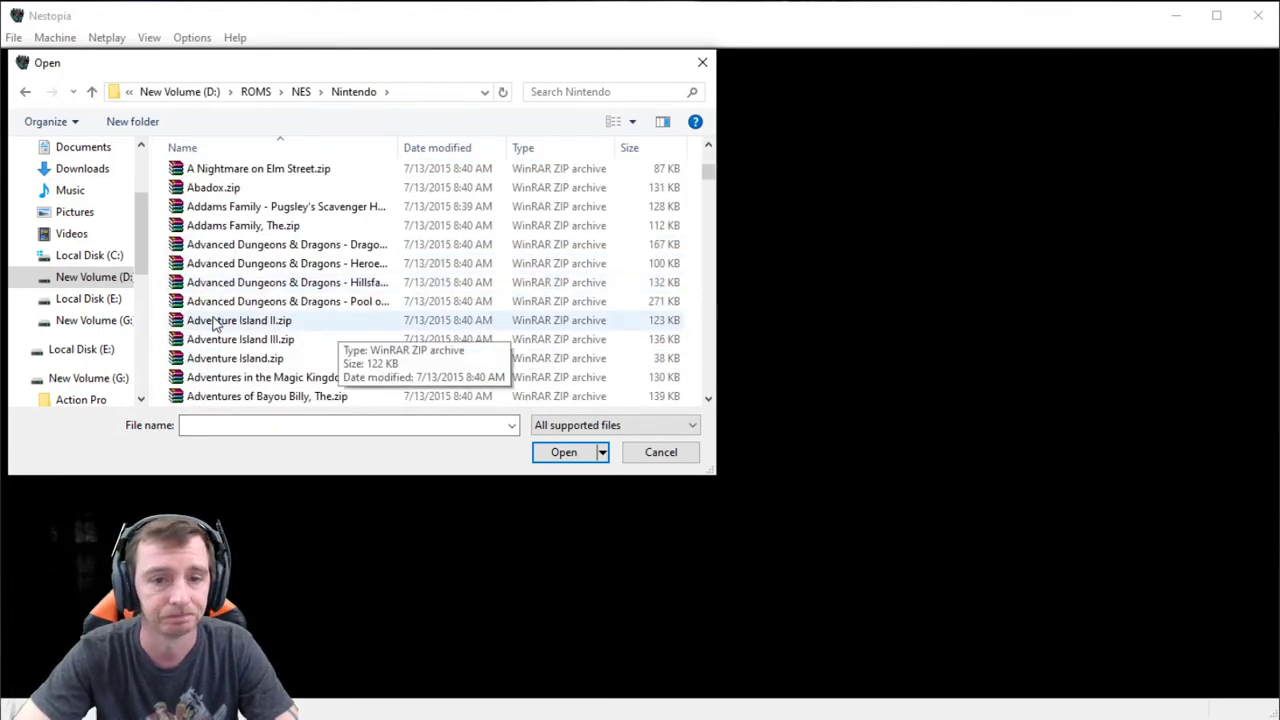
scroll(214, 323, "down", 4)
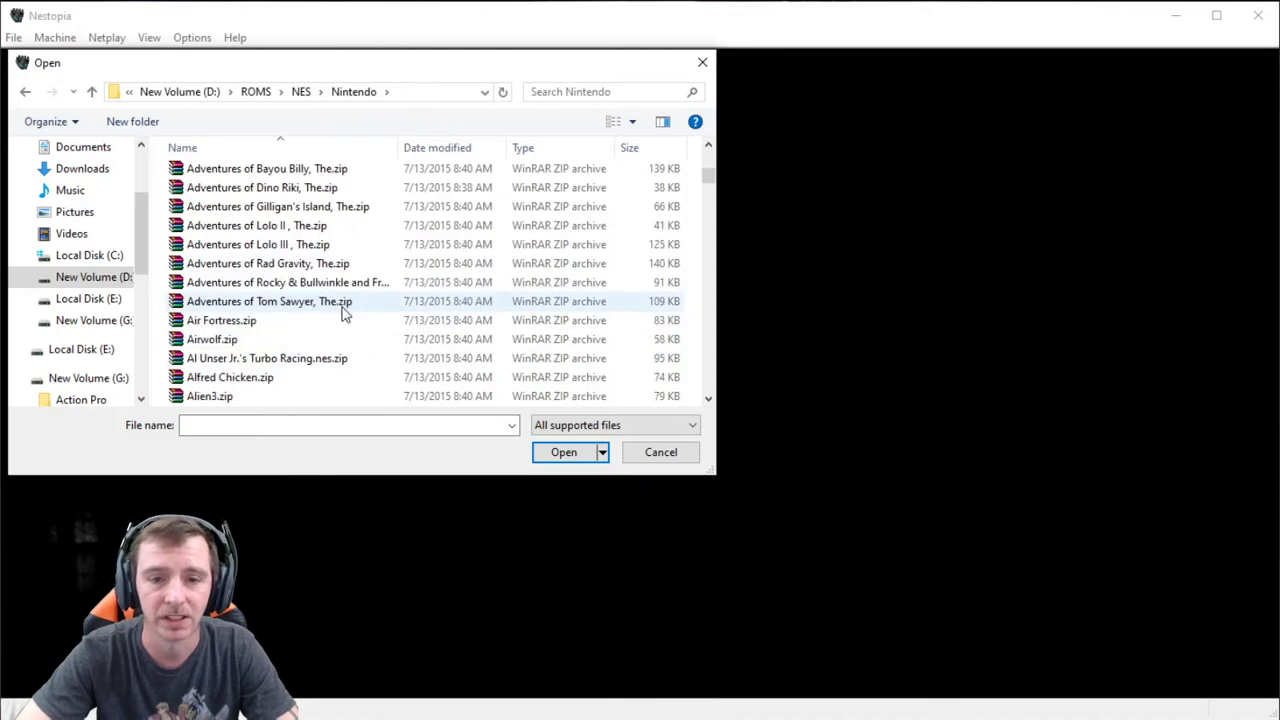
scroll(340, 345, "up", 2)
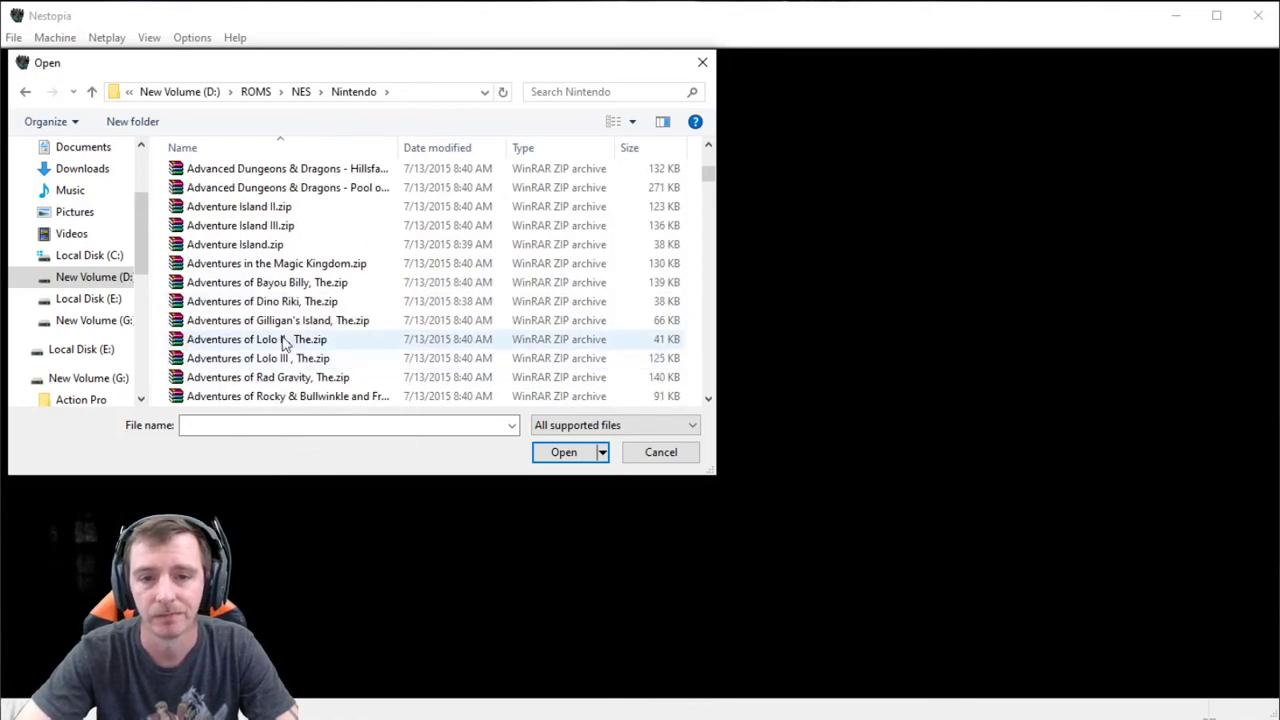
left_click(280, 244)
left_click(560, 452)
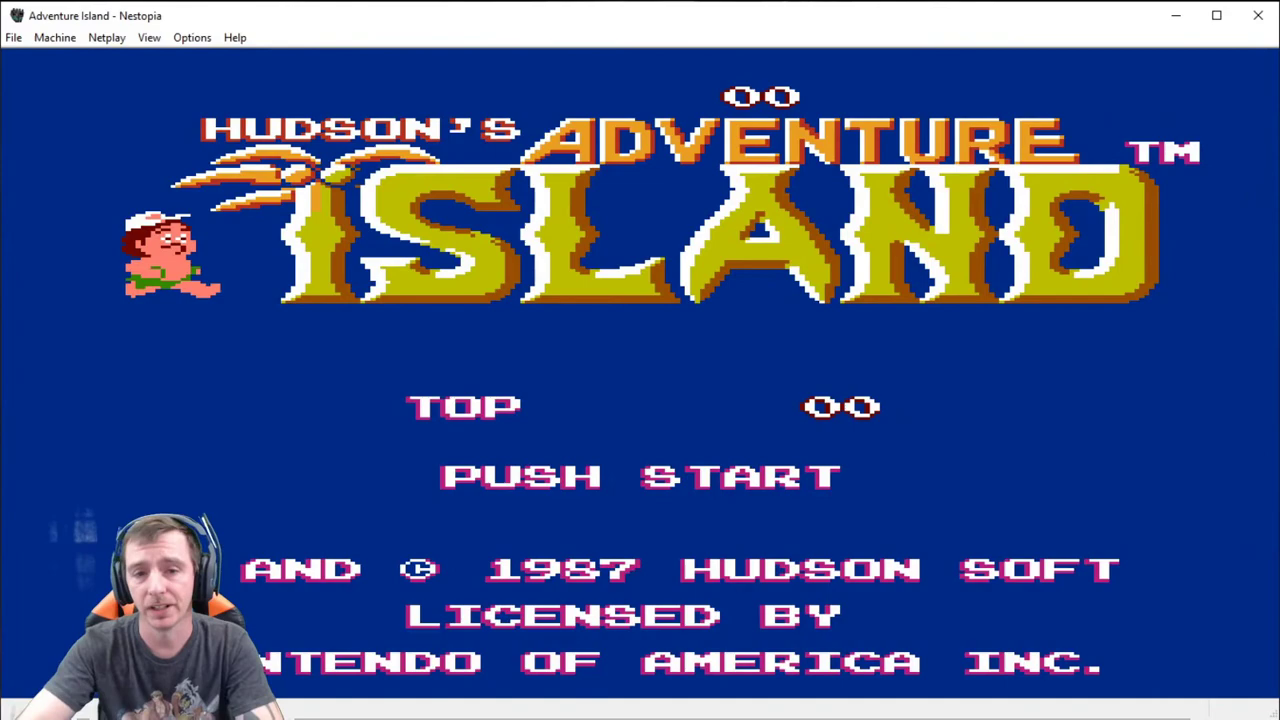
- Start the Adventure Island game and test the movement controls by walking the character forward and back
key("Return")
key("Return")
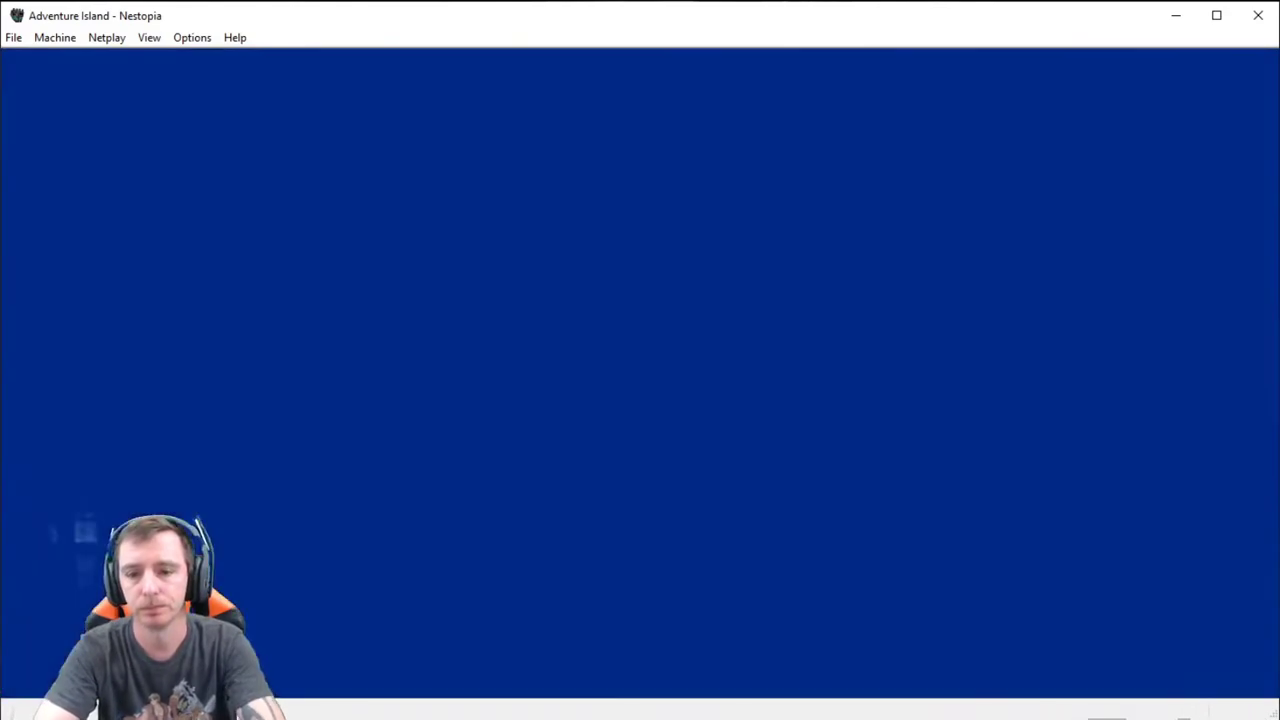
key("Return")
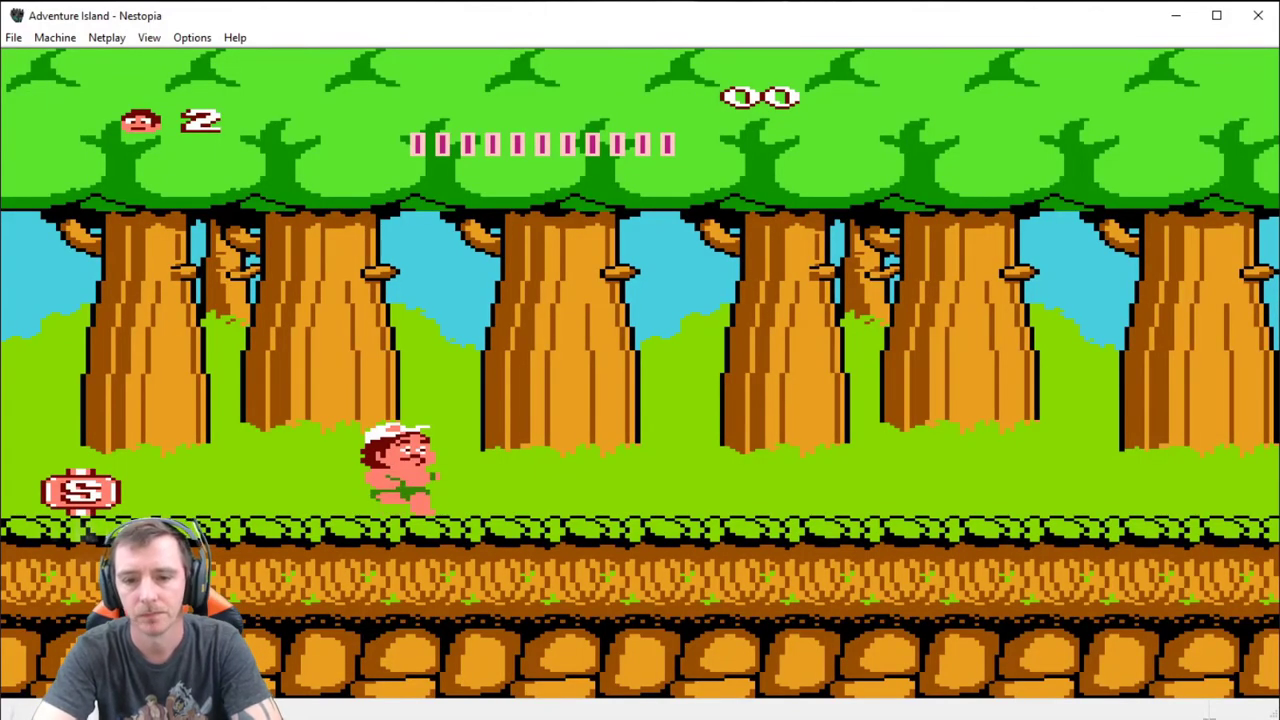
key("Right")
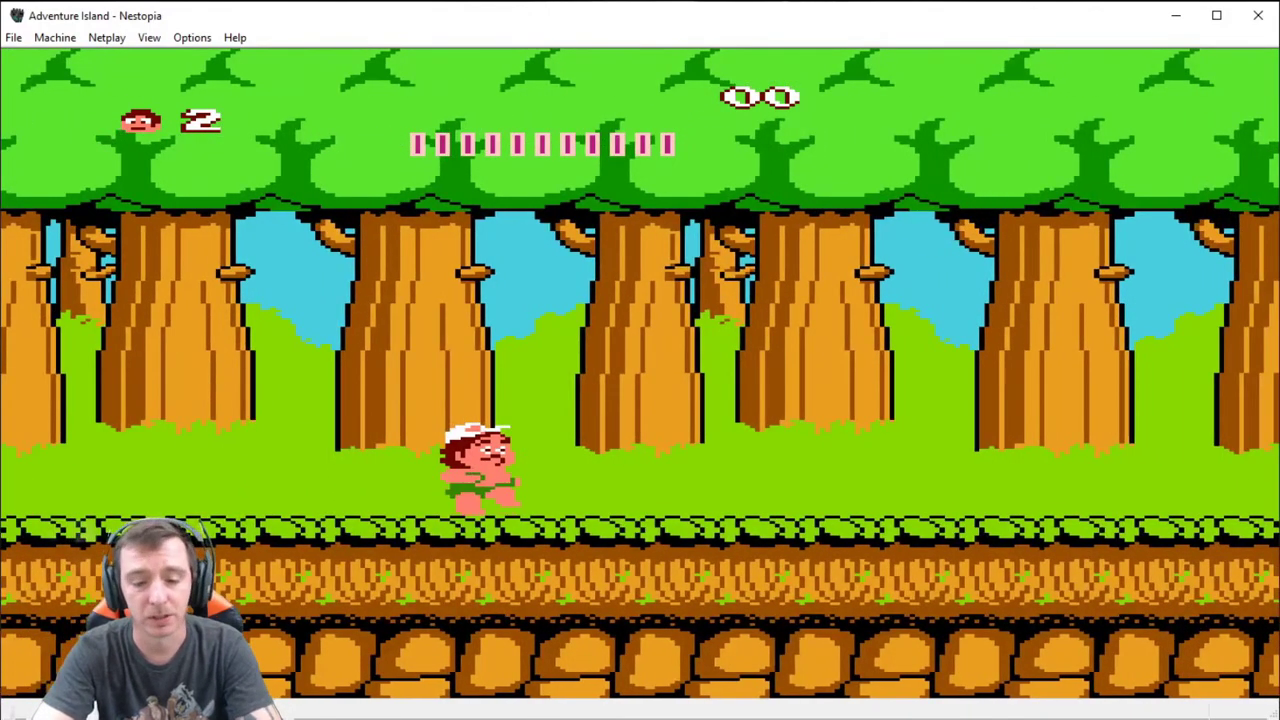
key("Left")
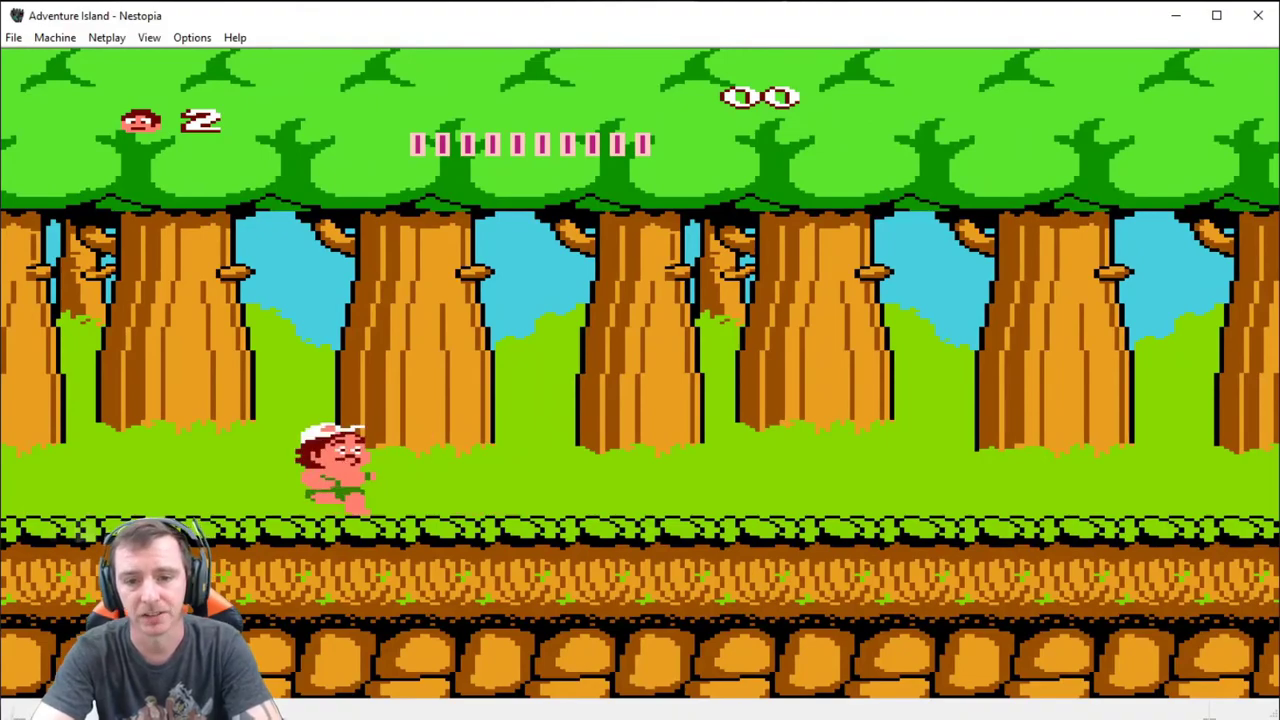
- Run the Adventure Island character forward, jumping to collect the fruit and to clear the egg and the first snail
key("Right")
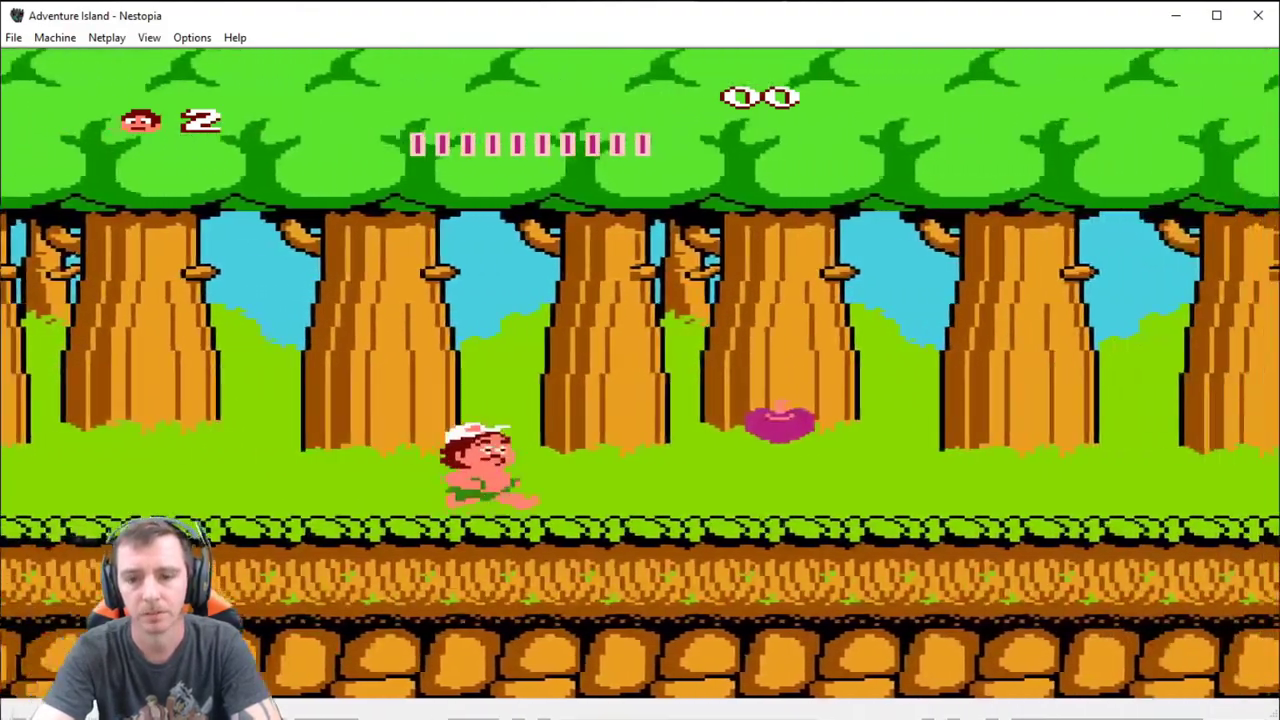
key("period")
key("Right")
key("period")
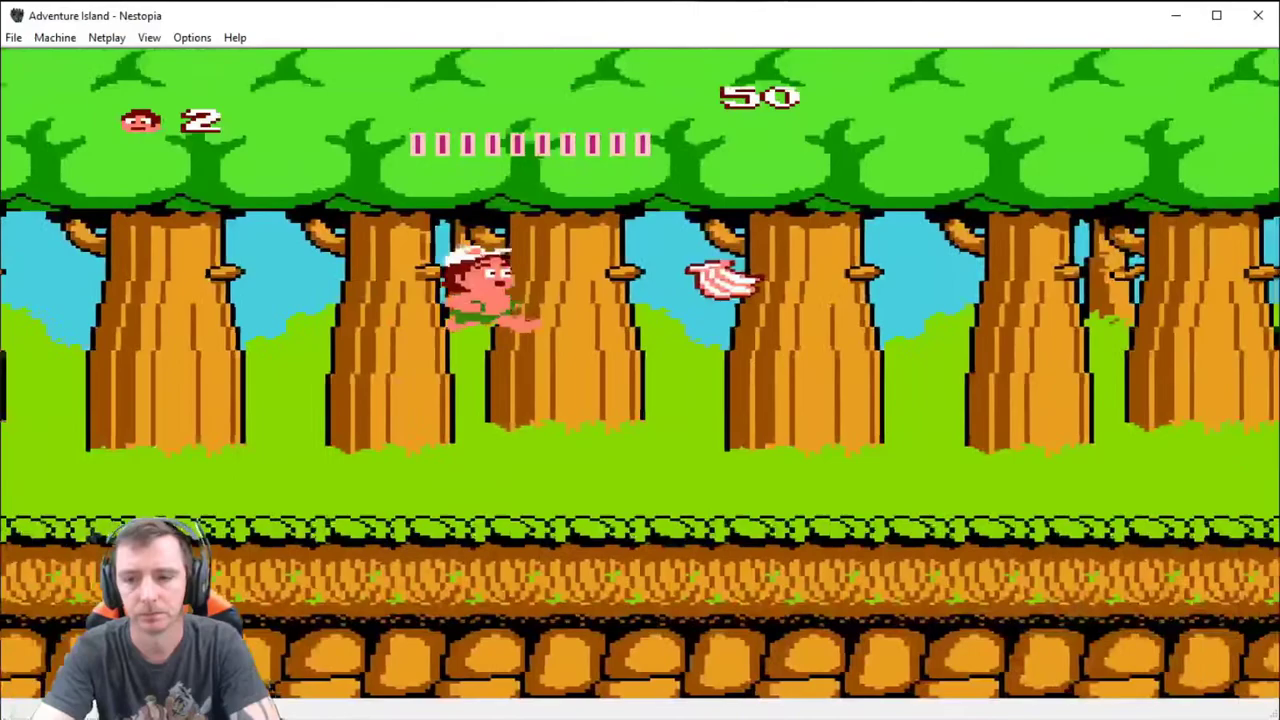
key("Right")
key("period")
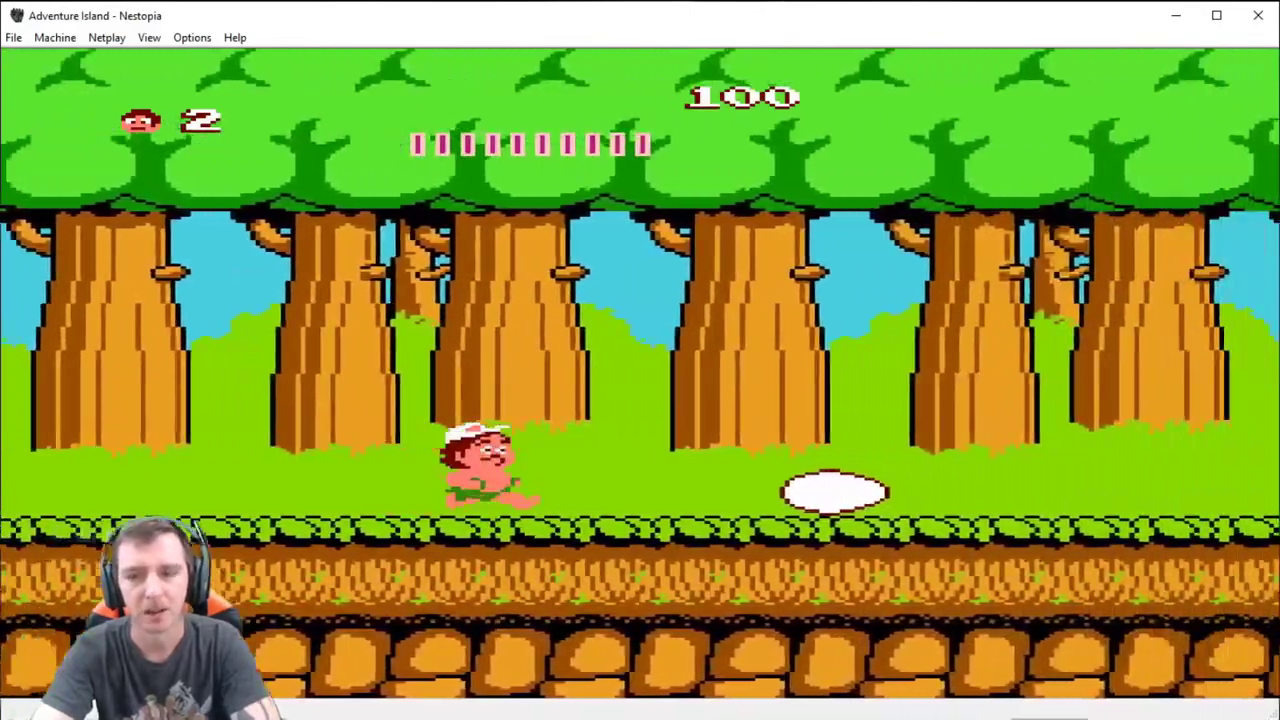
key("Right")
key("period")
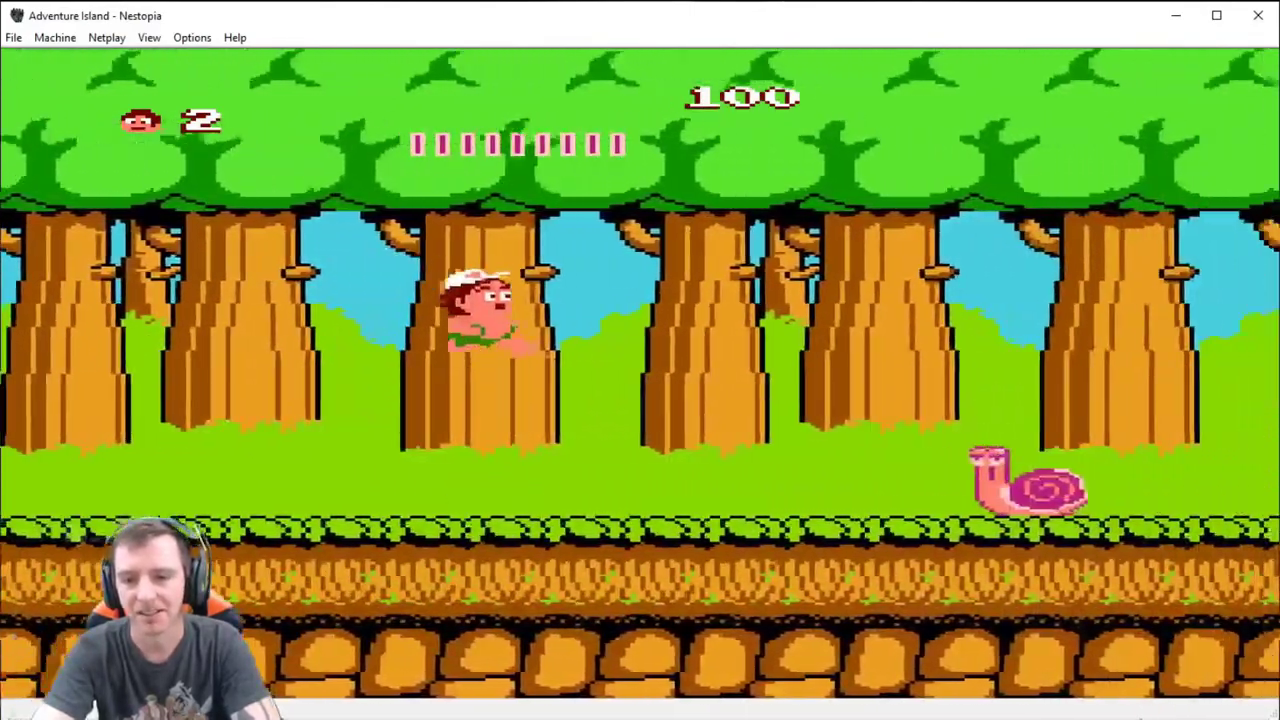
key("Right")
key("period")
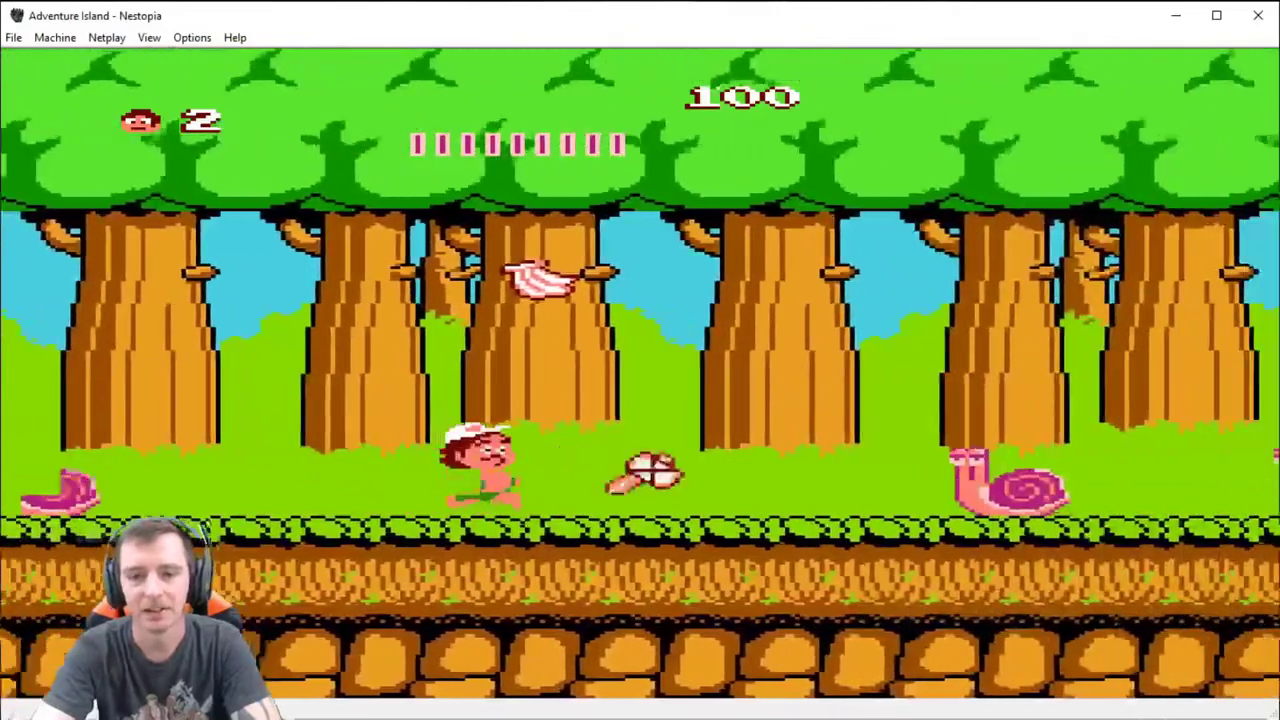
- Collect the stone hammer, back up from the snail, and run forward again while jumping and throwing the hammer
key("Right")
key("period")
key("Left")
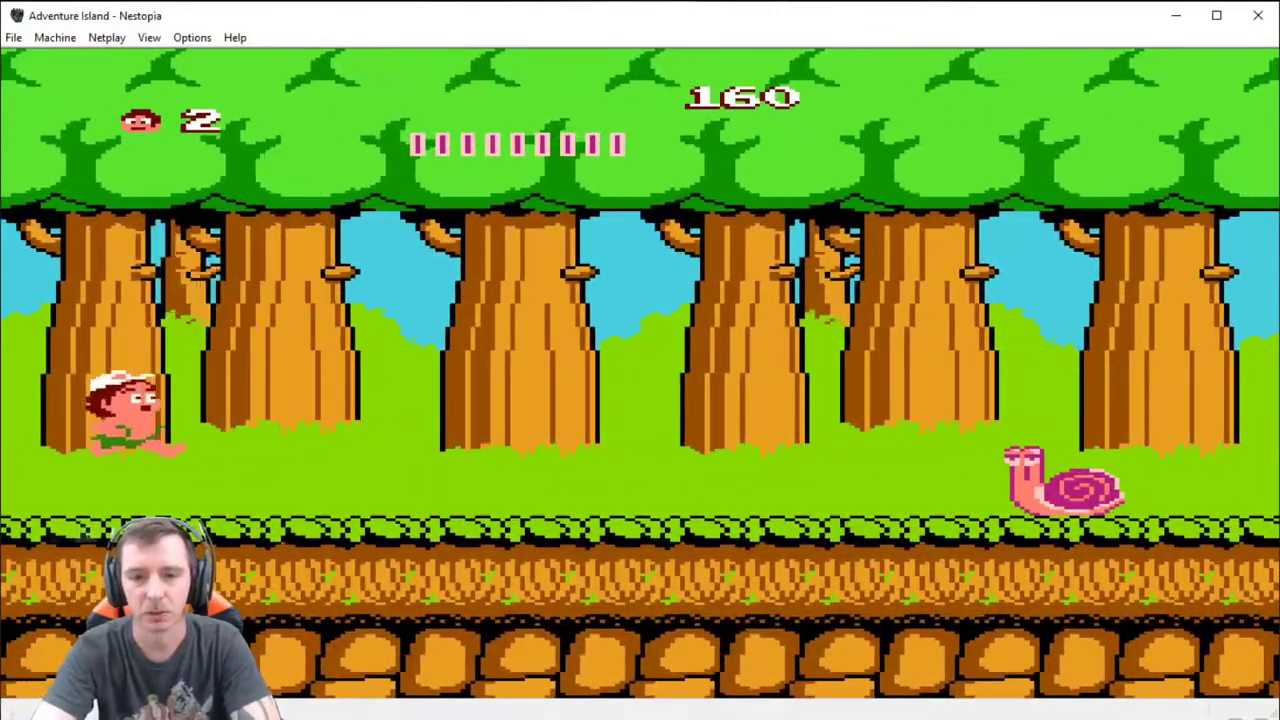
key("Right")
key("period")
key("period")
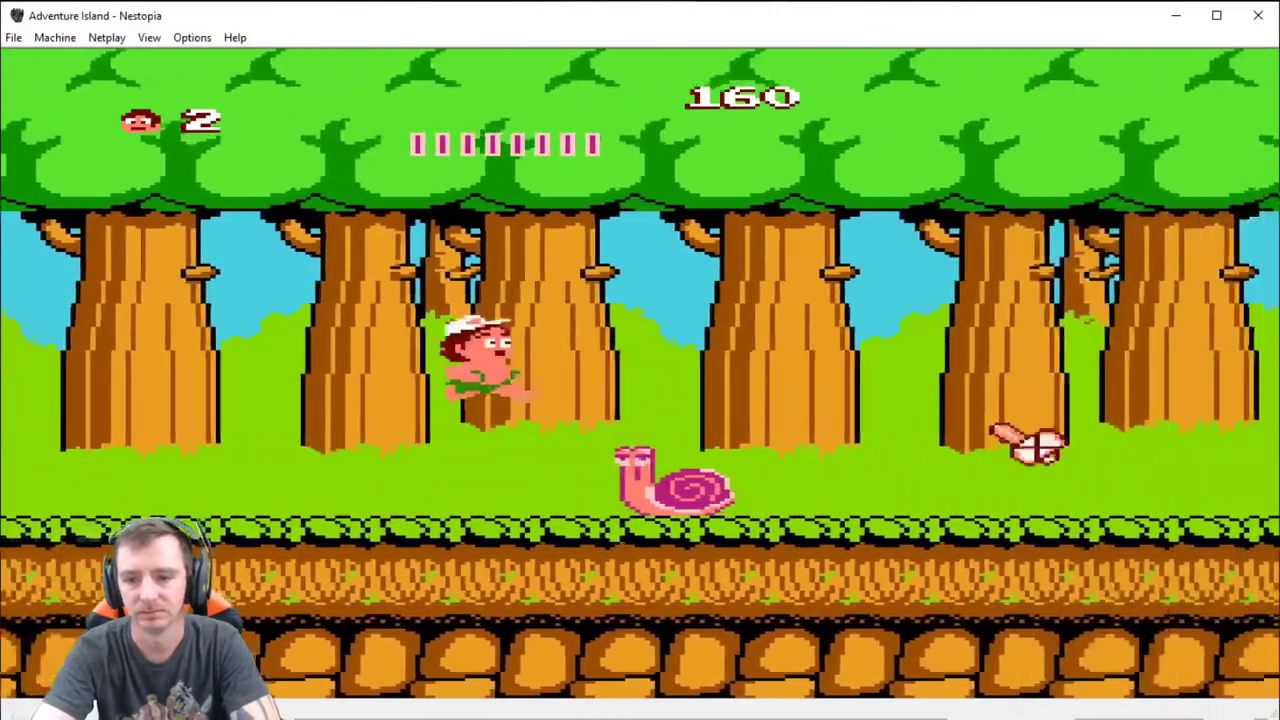
key("Right")
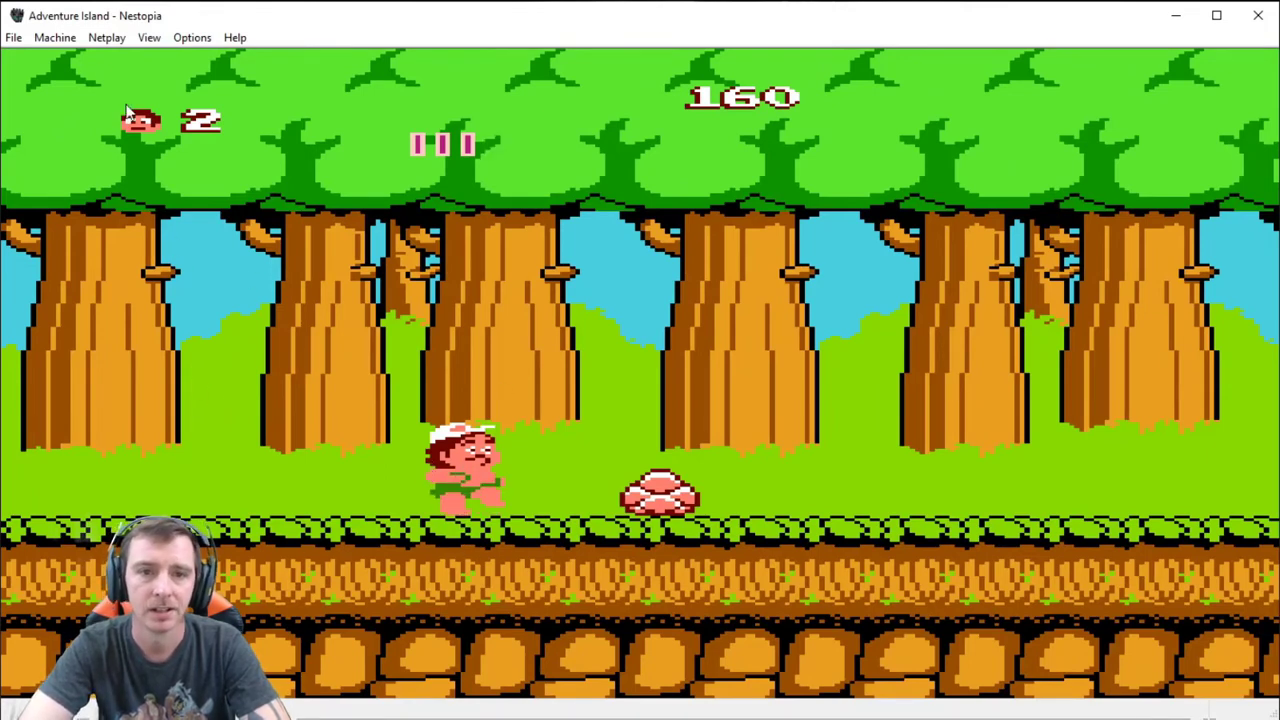
- Set the video filter to xBR while Adventure Island is running and apply the video options
left_click(191, 38)
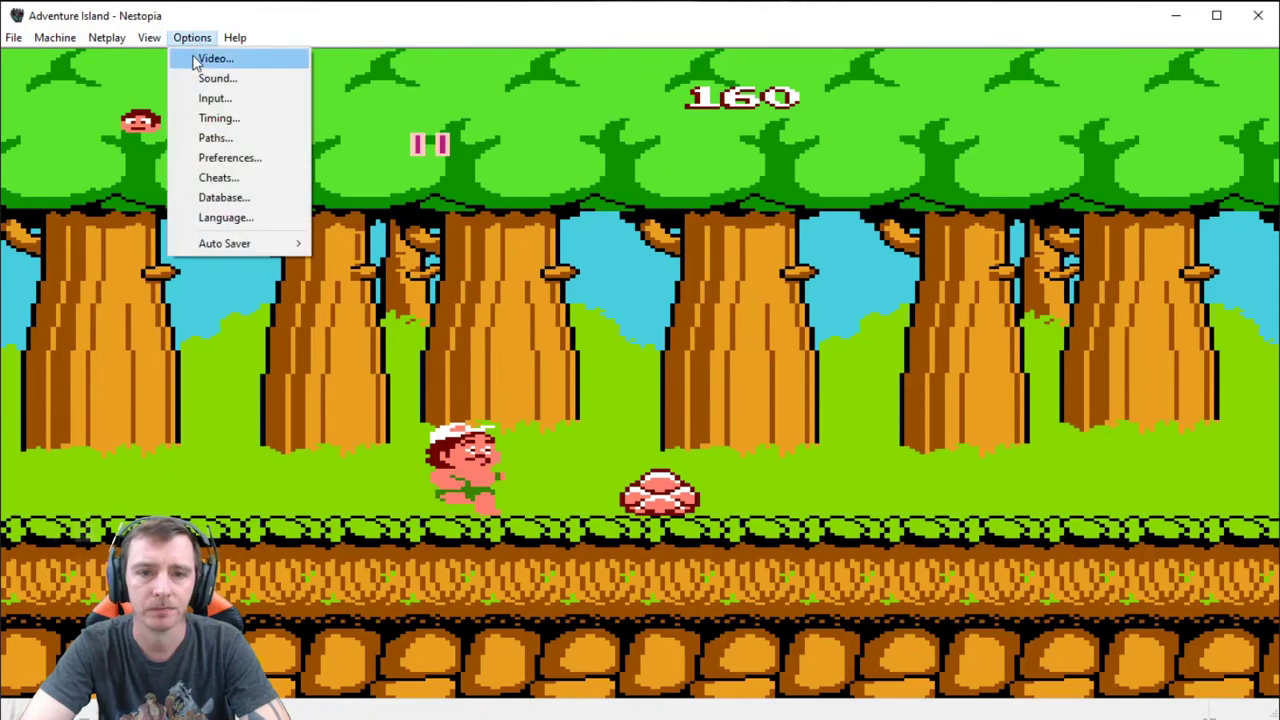
left_click(194, 58)
left_click(160, 175)
left_click(91, 257)
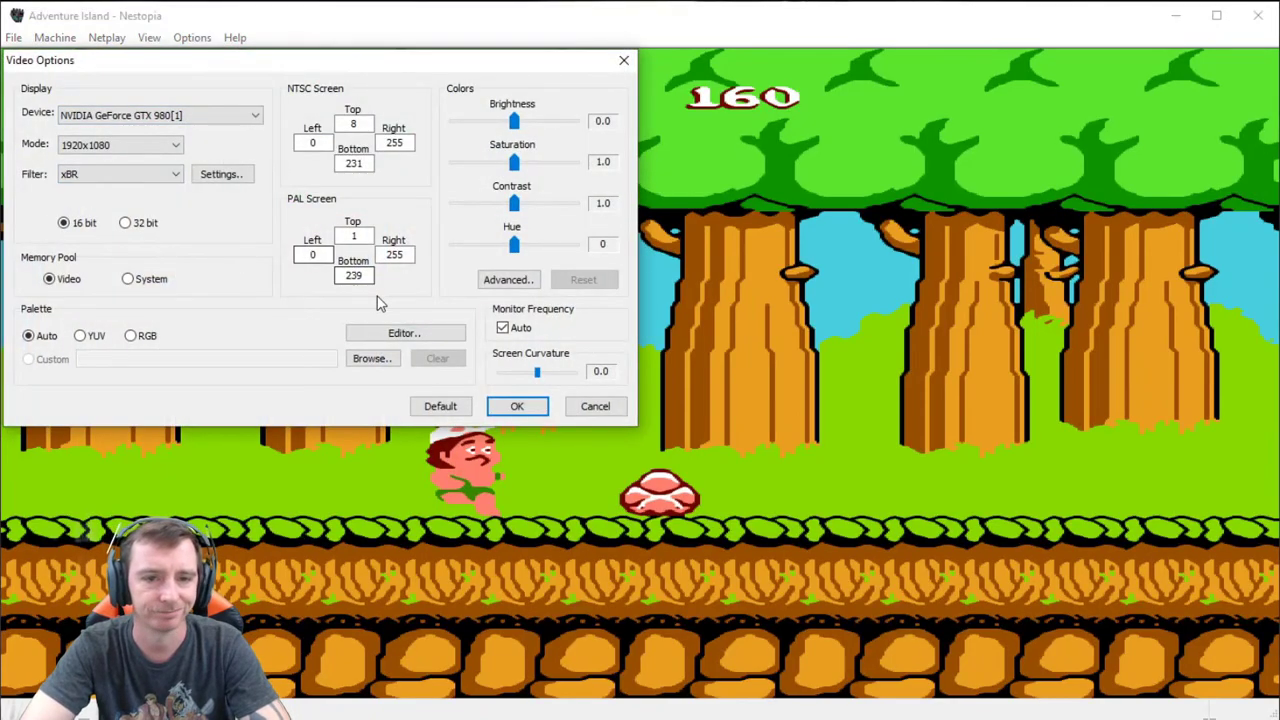
left_click(505, 404)
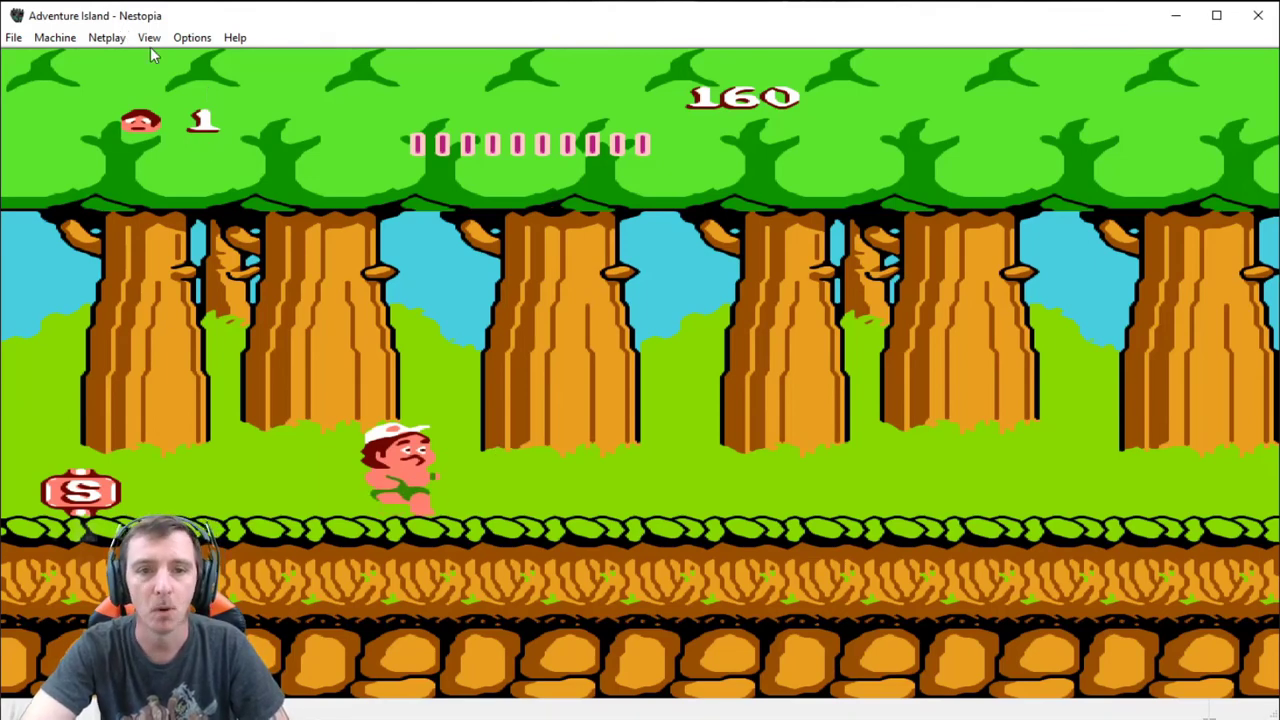
- Close the Adventure Island game and set the video filter to Standard in the video options
left_click(13, 37)
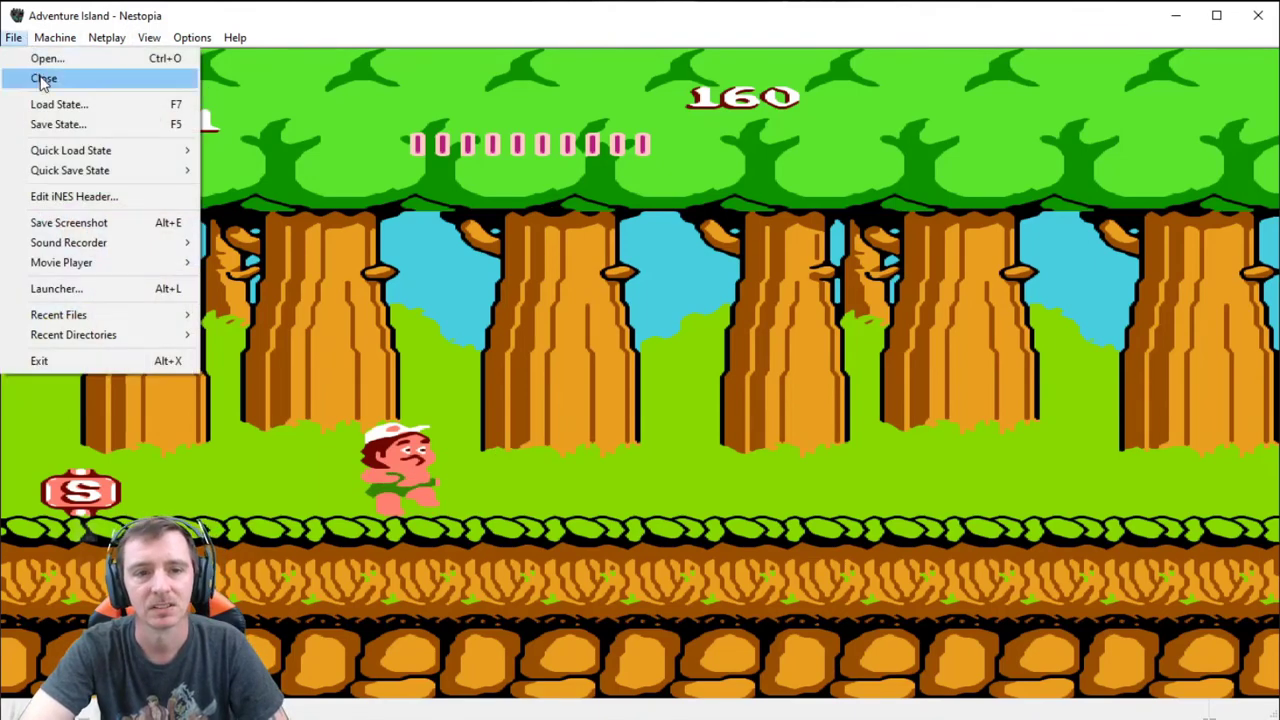
left_click(43, 79)
left_click(193, 40)
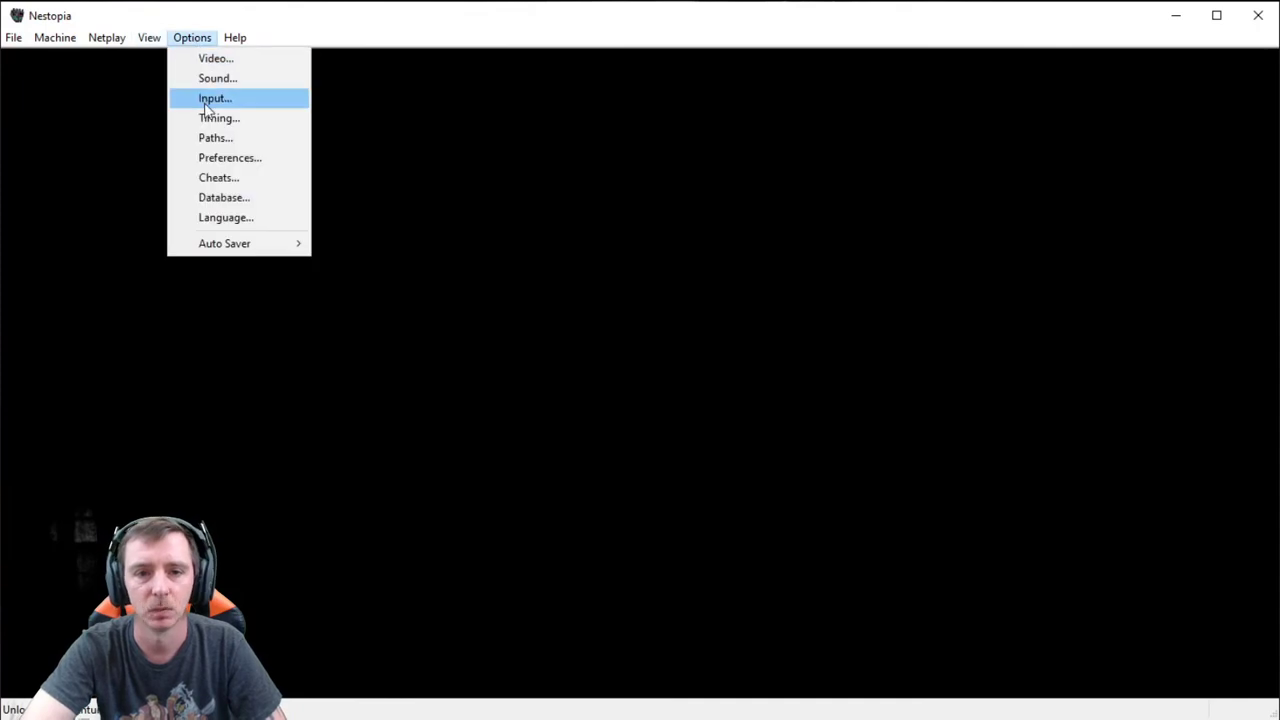
left_click(218, 60)
left_click(105, 174)
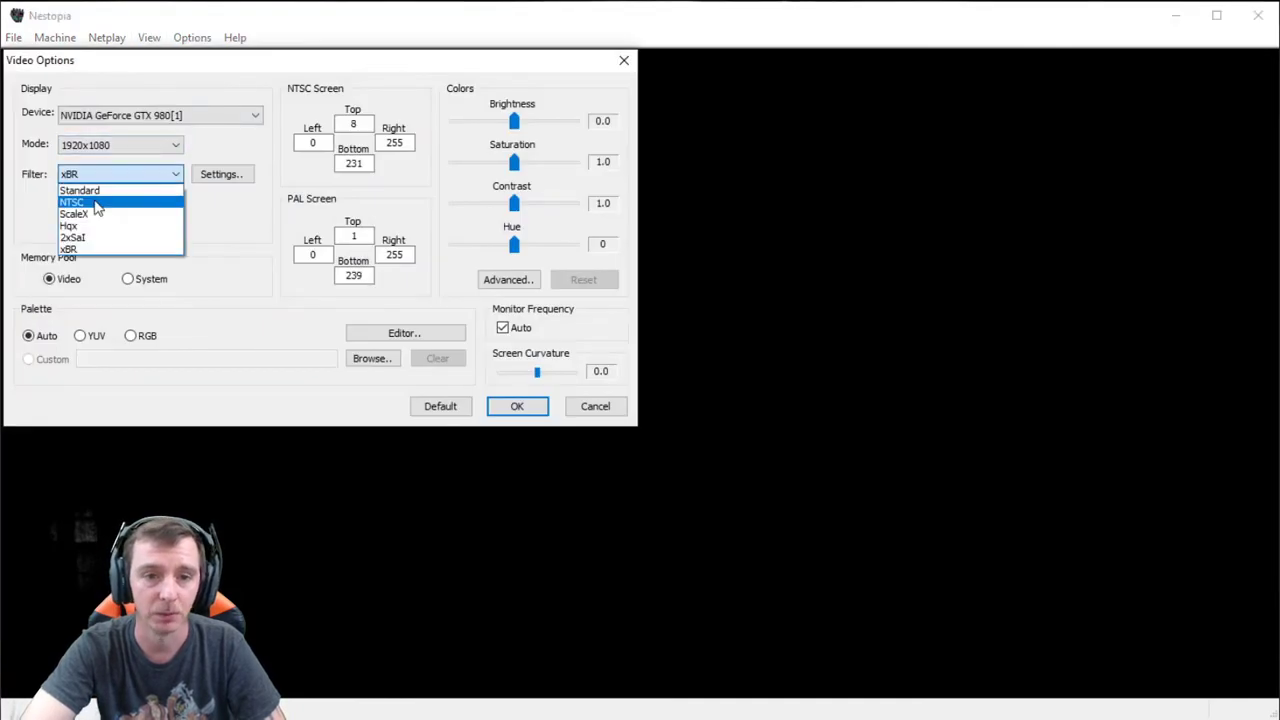
left_click(80, 190)
left_click(515, 406)
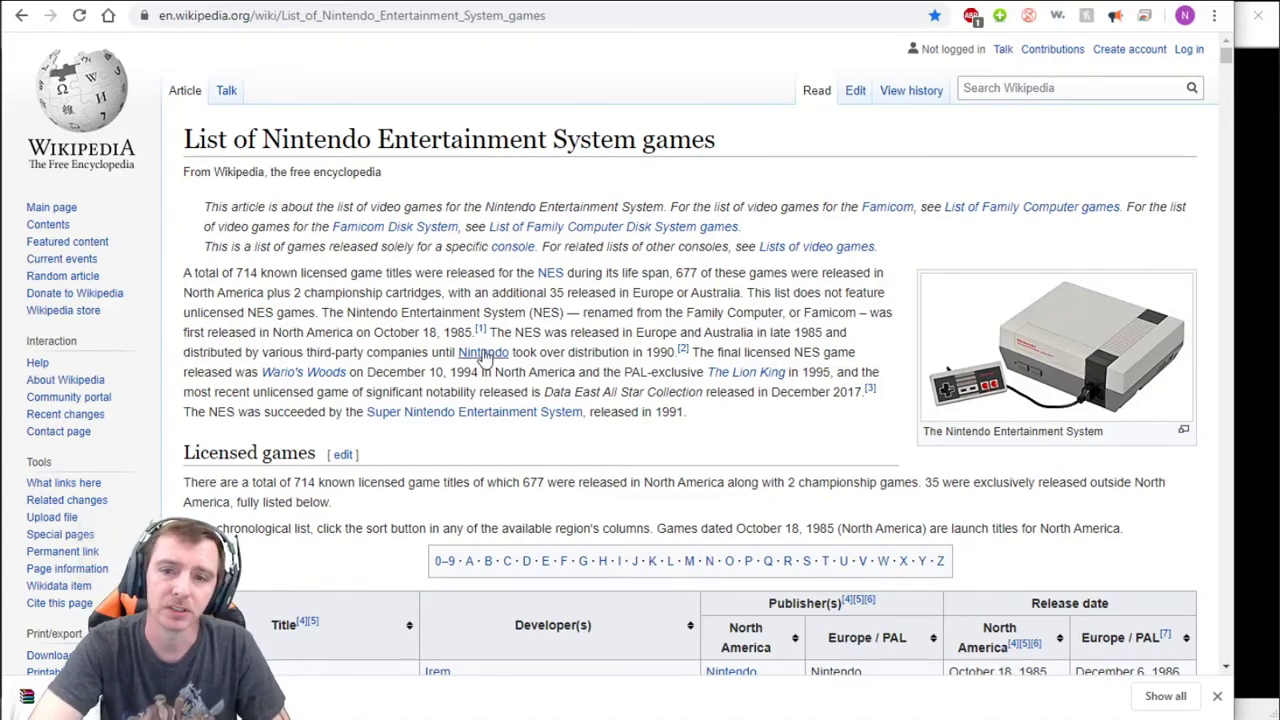
- In the browser, look through Wikipedia's list of licensed Nintendo Entertainment System games, examining titles, developers, publishers and release dates
scroll(262, 408, "down", 2)
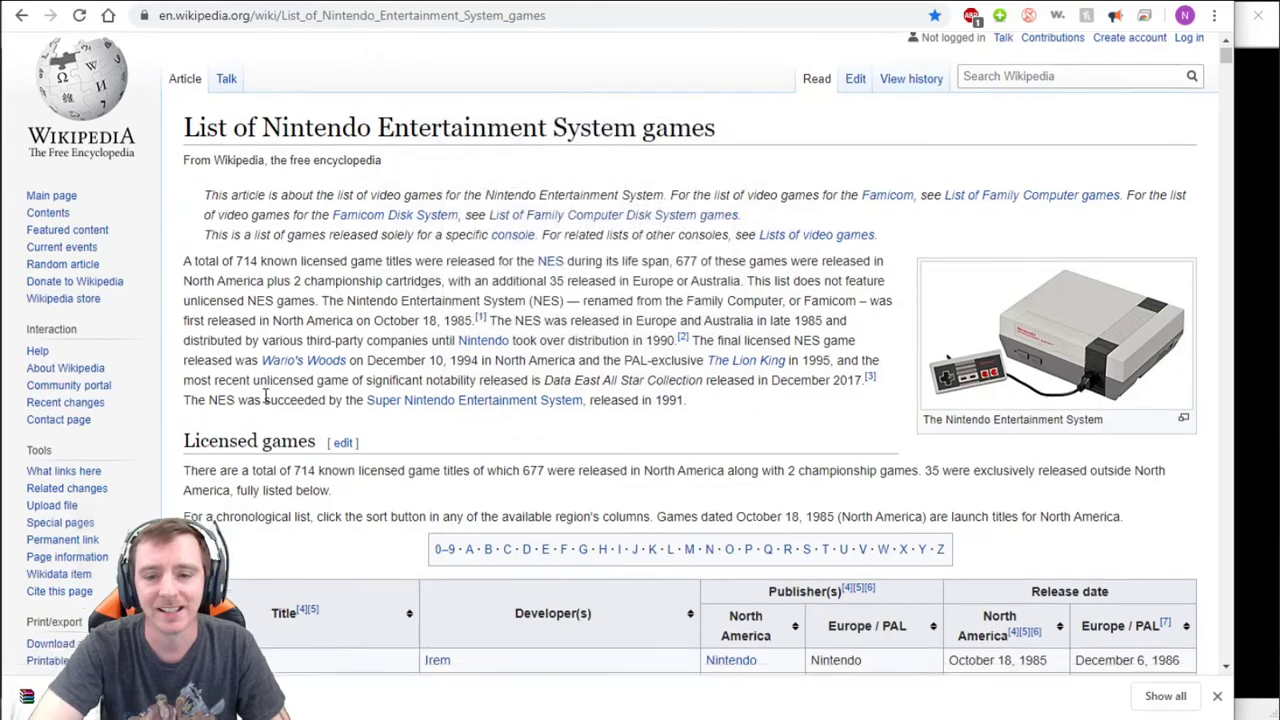
scroll(262, 408, "down", 2)
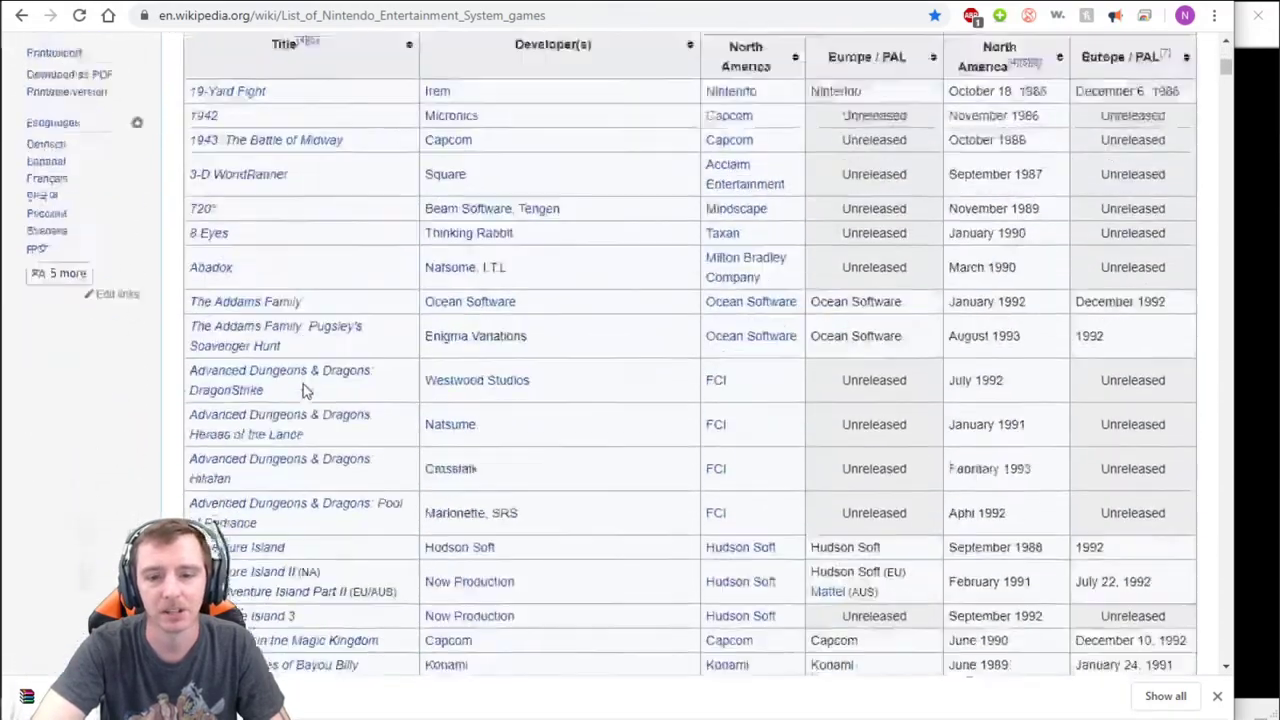
scroll(305, 390, "down", 1)
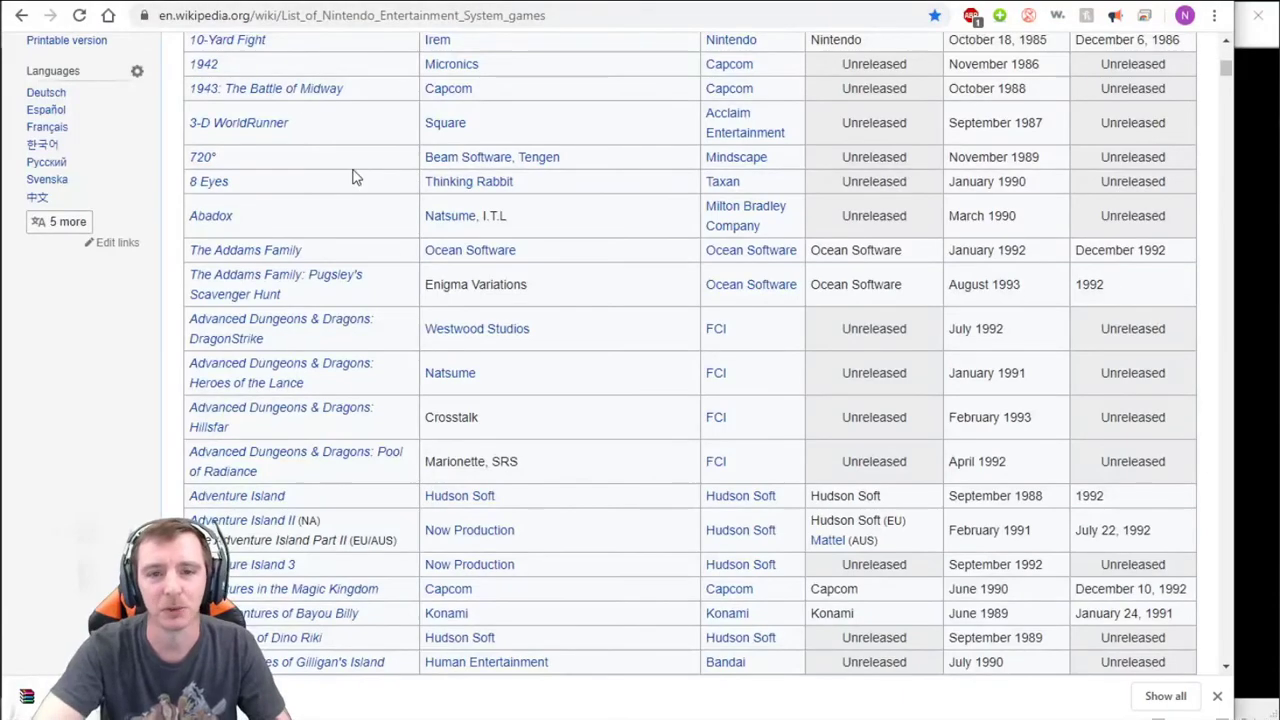
scroll(313, 297, "down", 3)
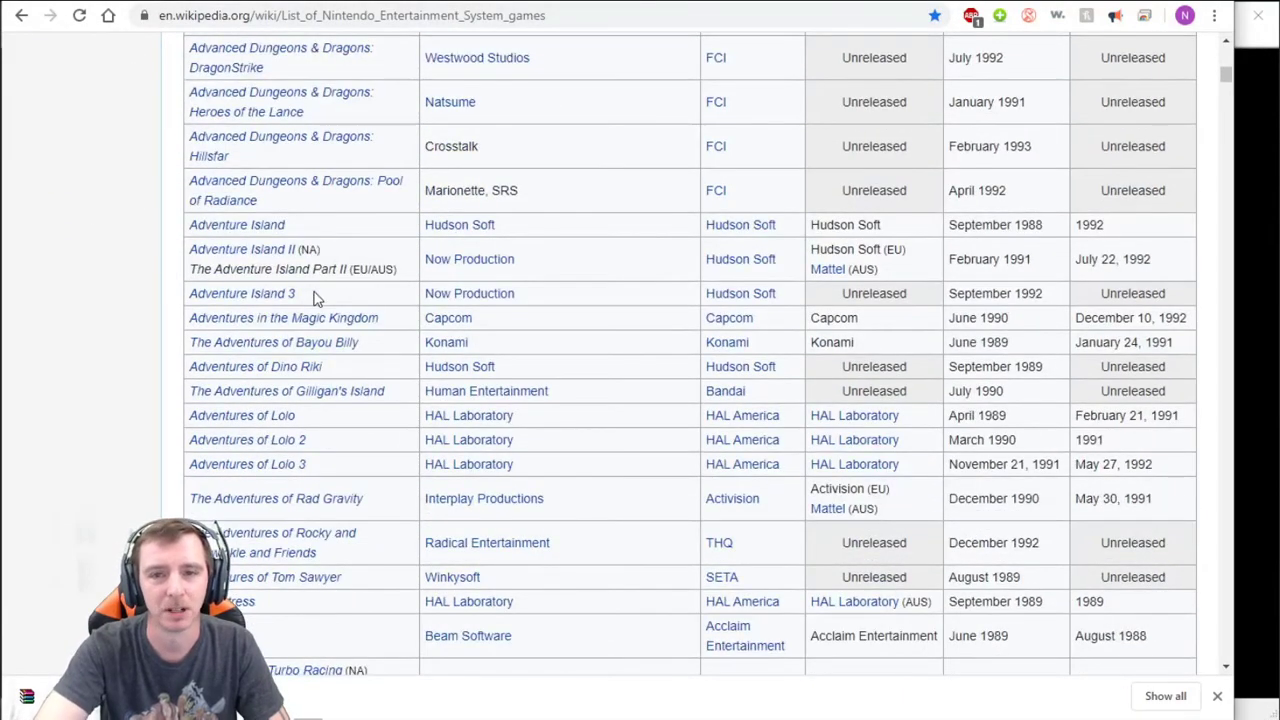
scroll(310, 297, "up", 3)
scroll(300, 295, "up", 3)
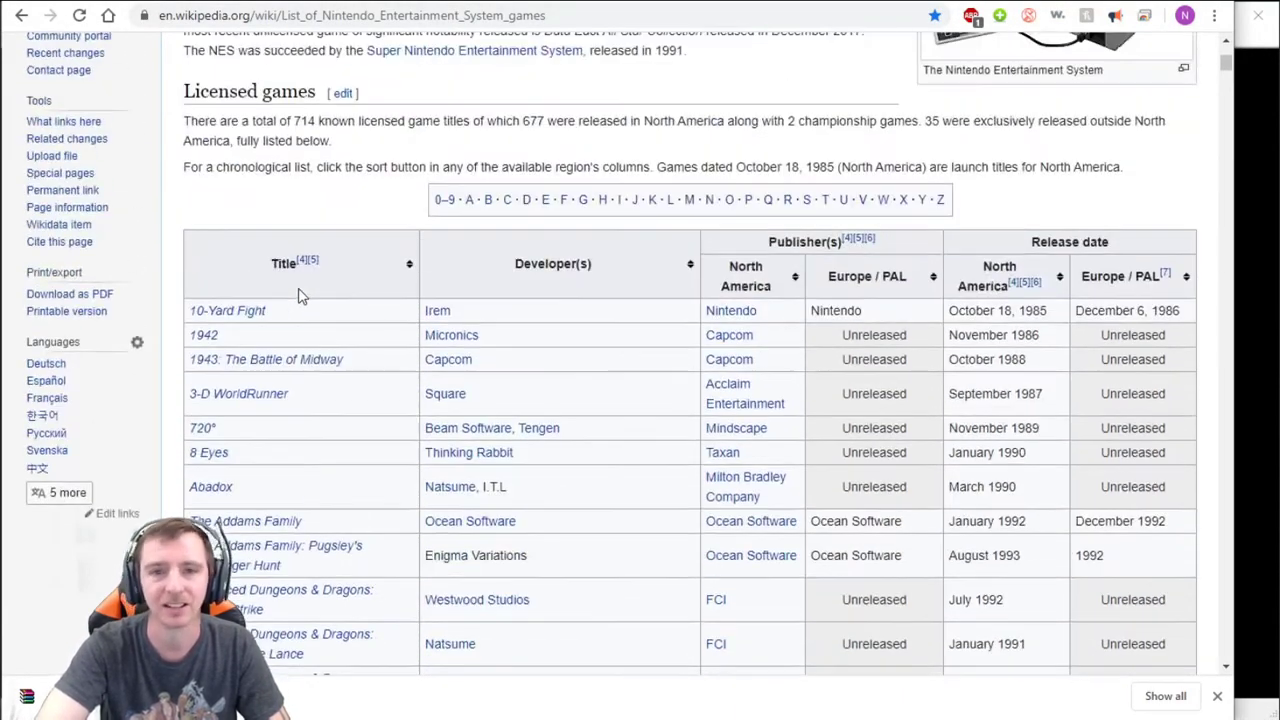
scroll(300, 297, "down", 2)
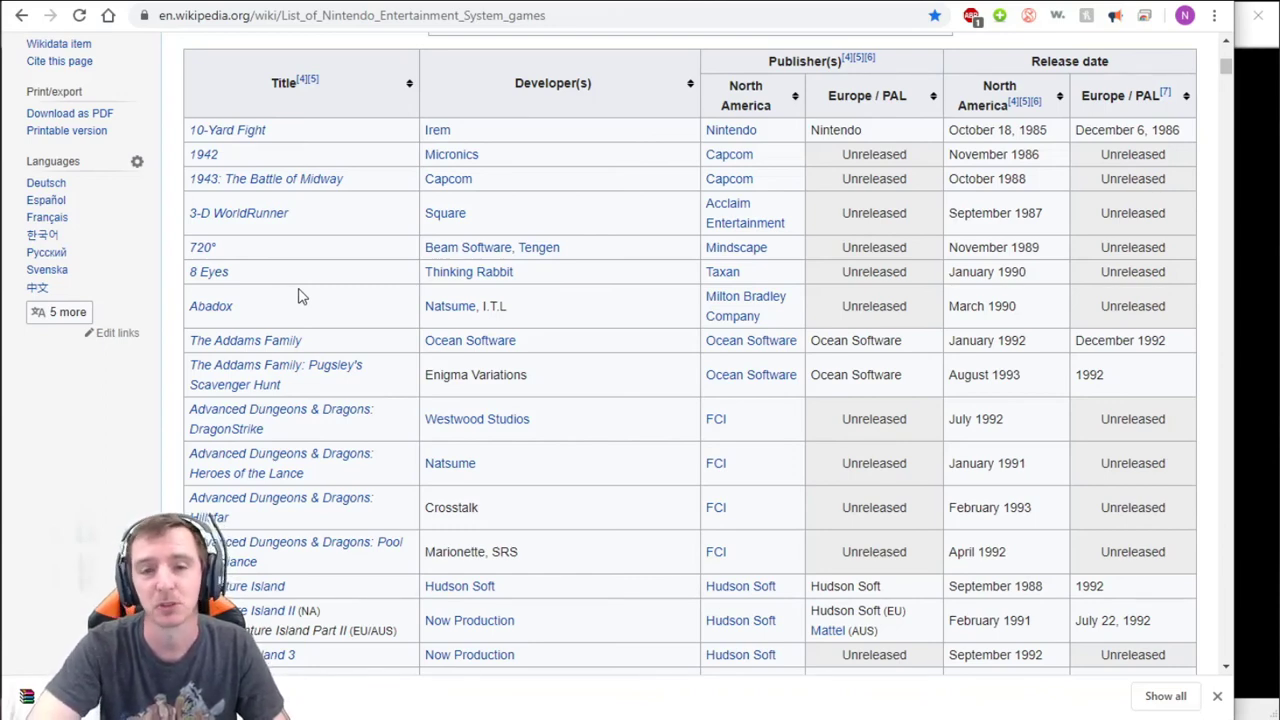
scroll(373, 241, "down", 1)
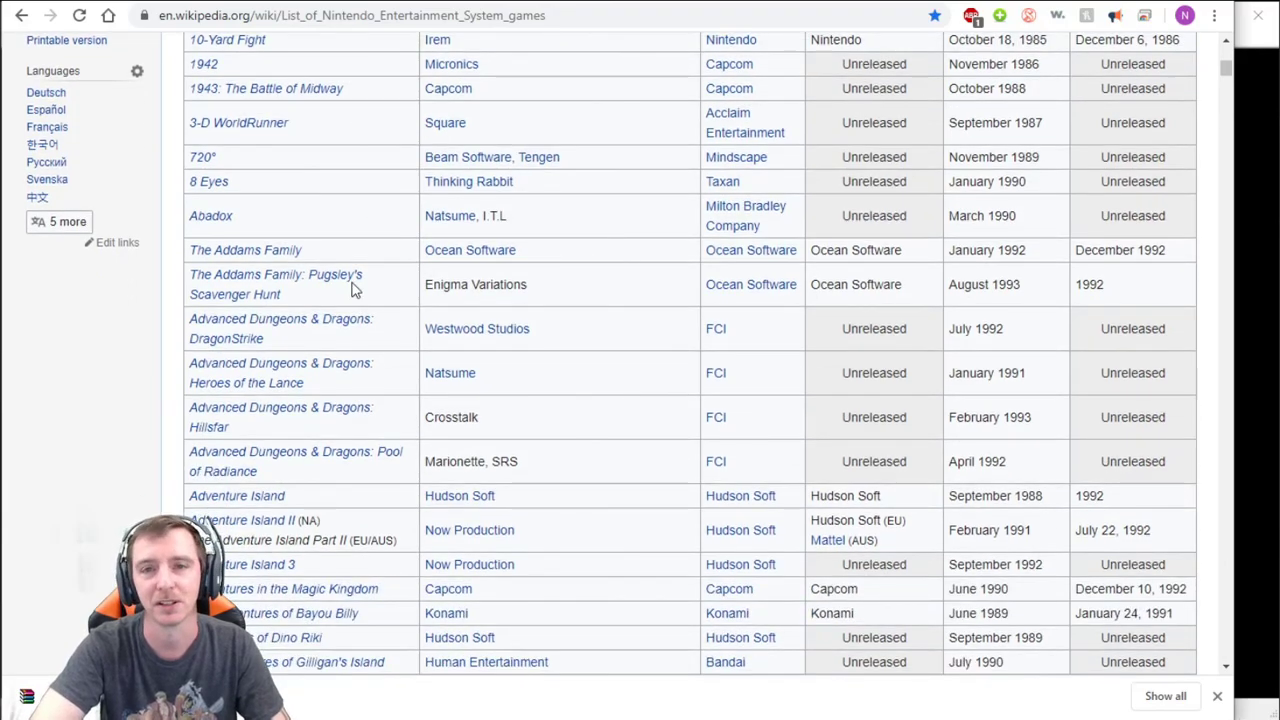